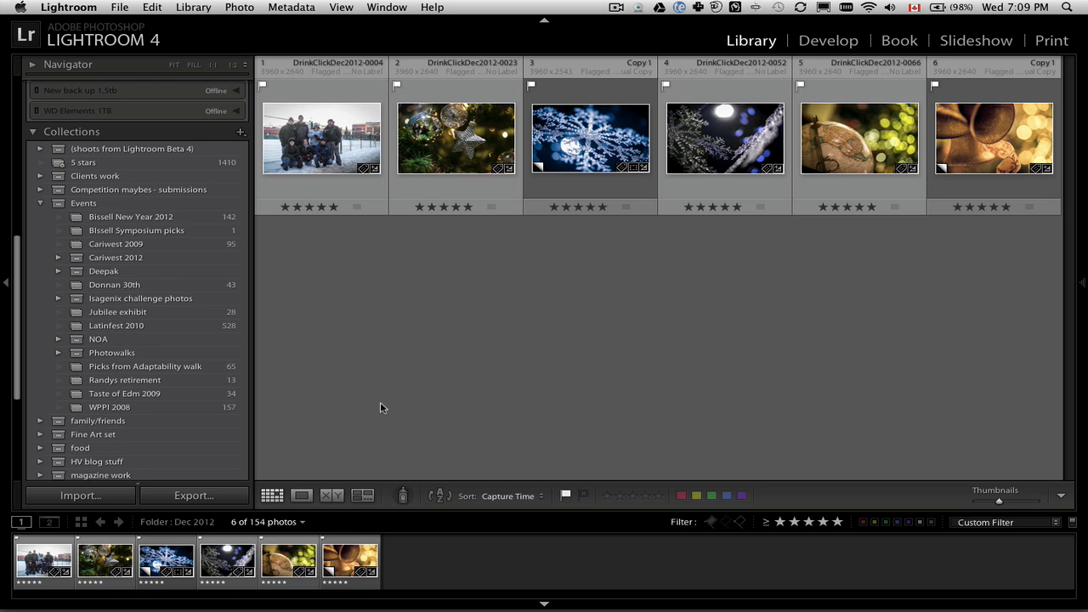
Select the five photos from DrinkClickDec2012-0023 through the last one in the grid, leaving out the group photo.
click(404, 406)
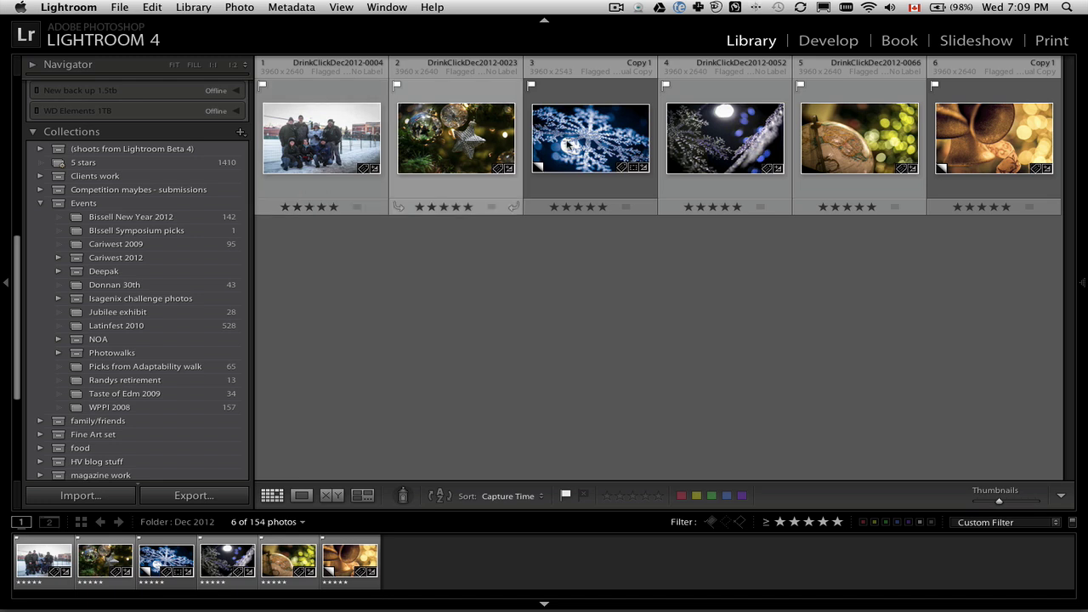
click(463, 140)
shift+click(629, 160)
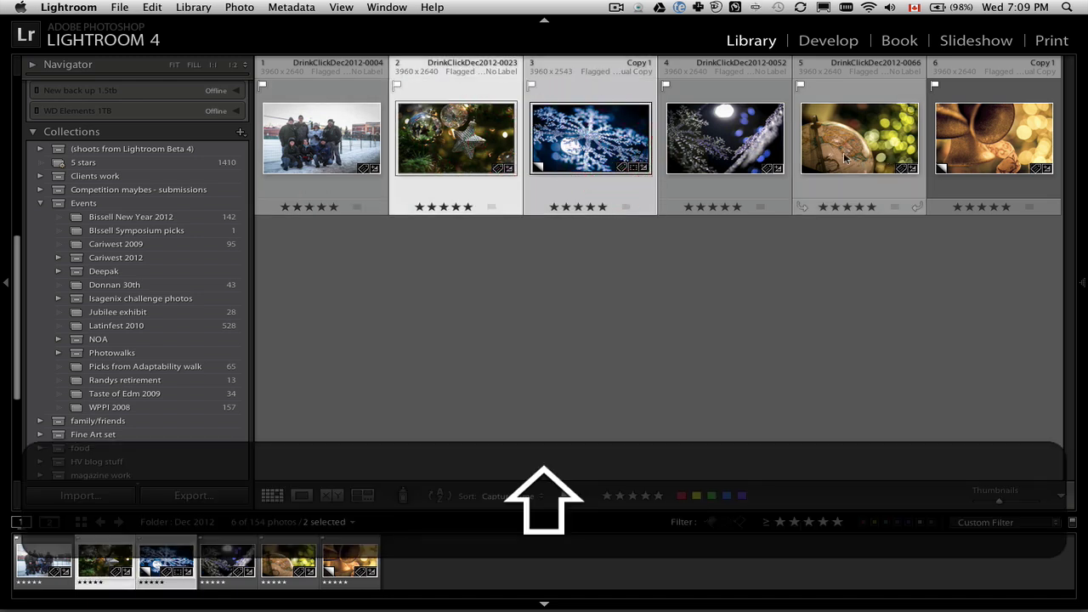
shift+click(850, 153)
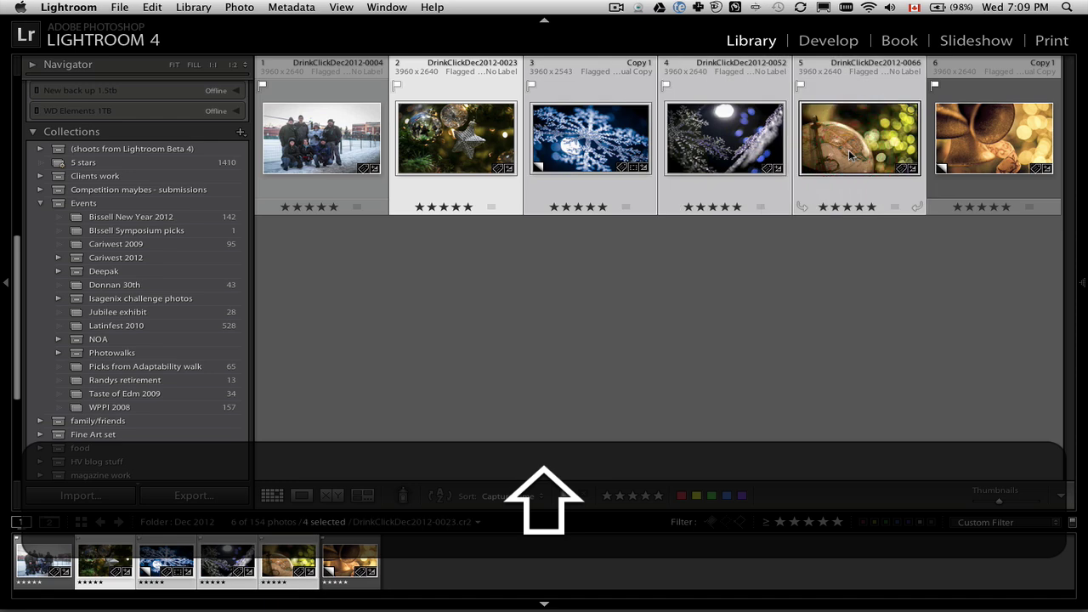
super+click(1005, 146)
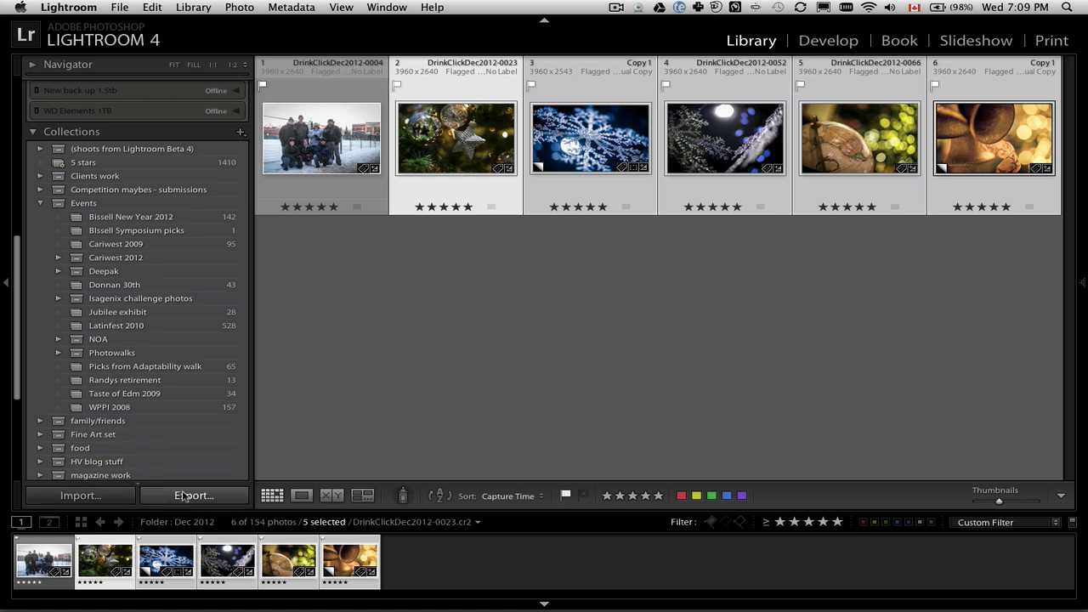
Open the export settings for the selected photos and collapse the Blog_exports preset group.
click(118, 6)
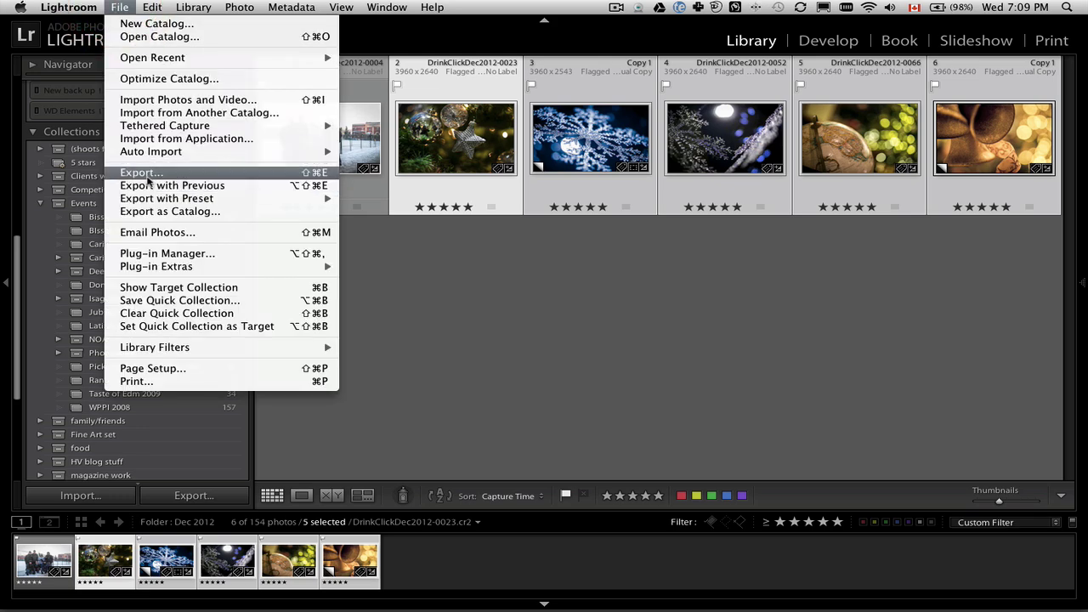
click(569, 374)
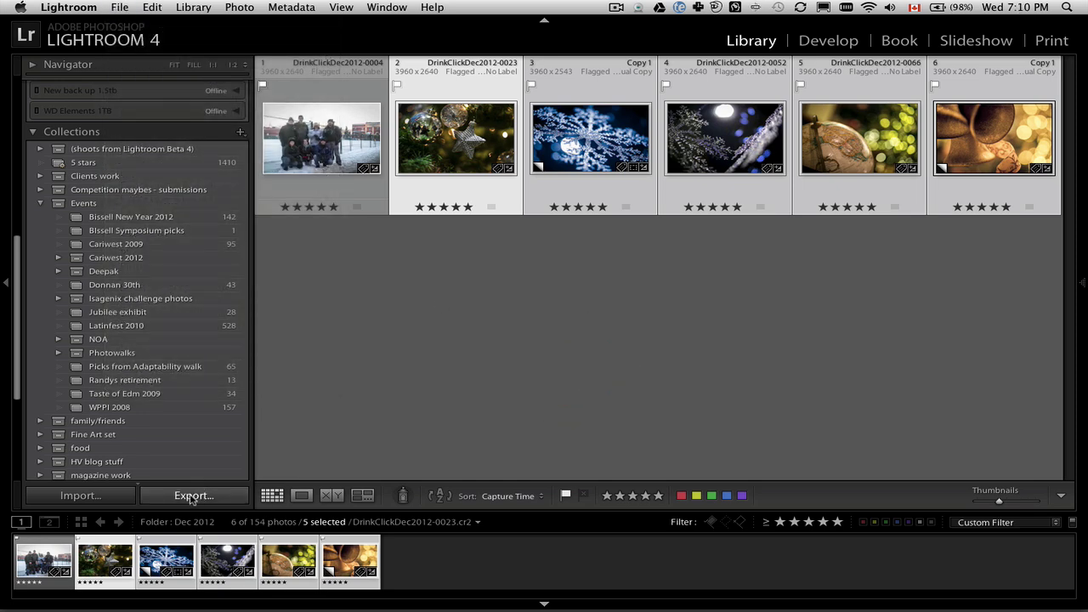
click(192, 499)
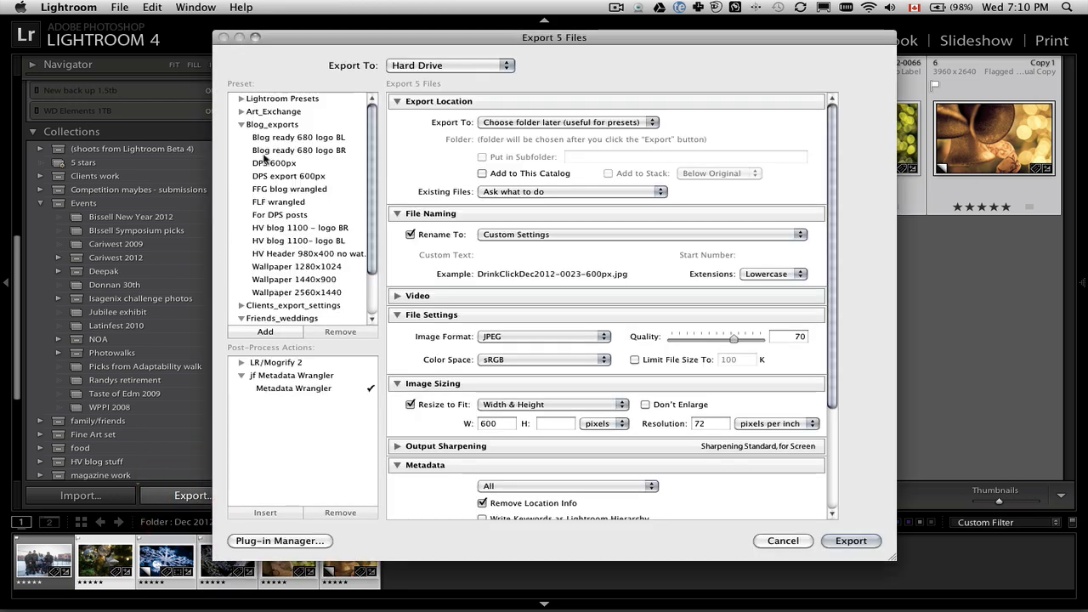
click(241, 125)
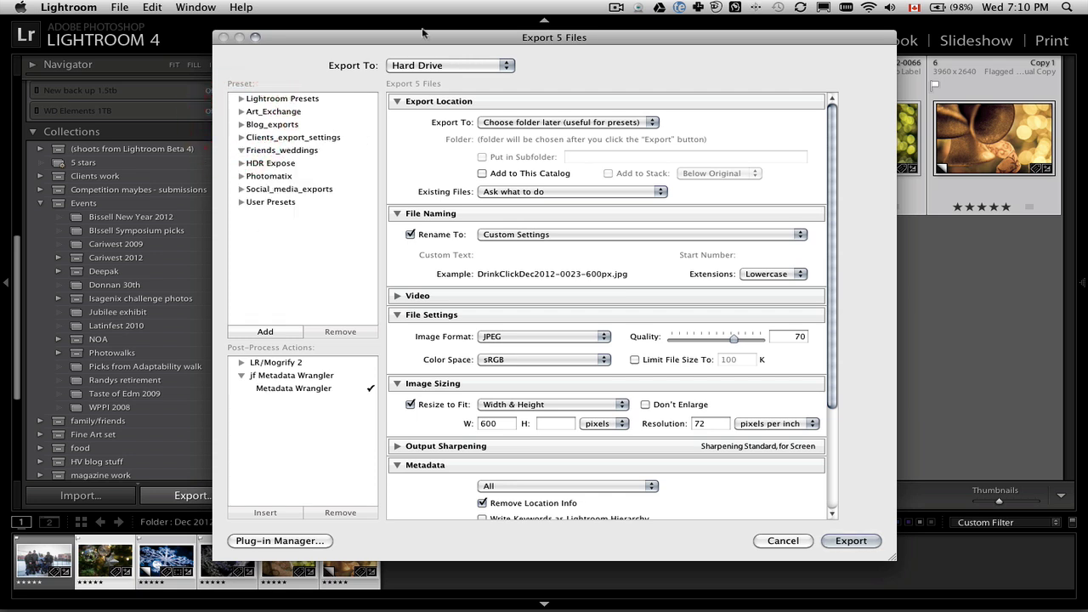
Set the export destination to Hard Drive, with the location option Choose folder later (useful for presets).
click(418, 67)
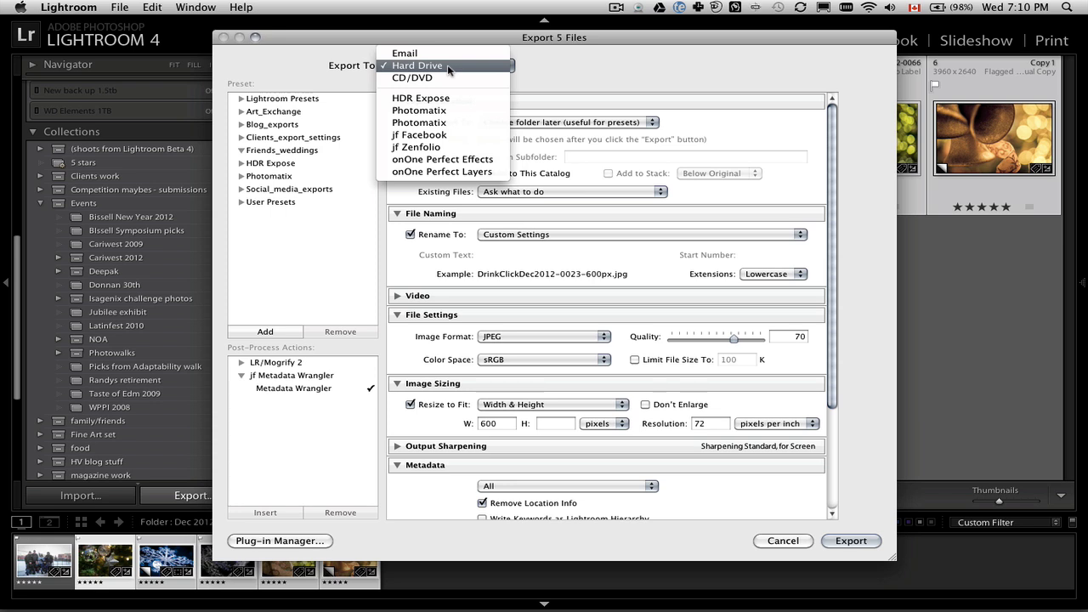
click(425, 66)
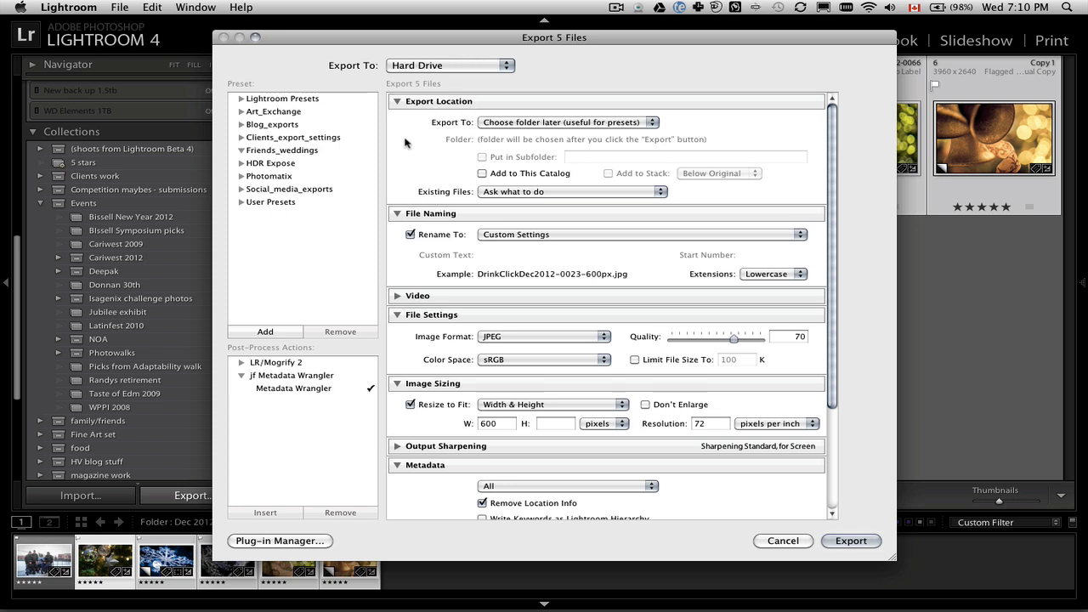
click(531, 125)
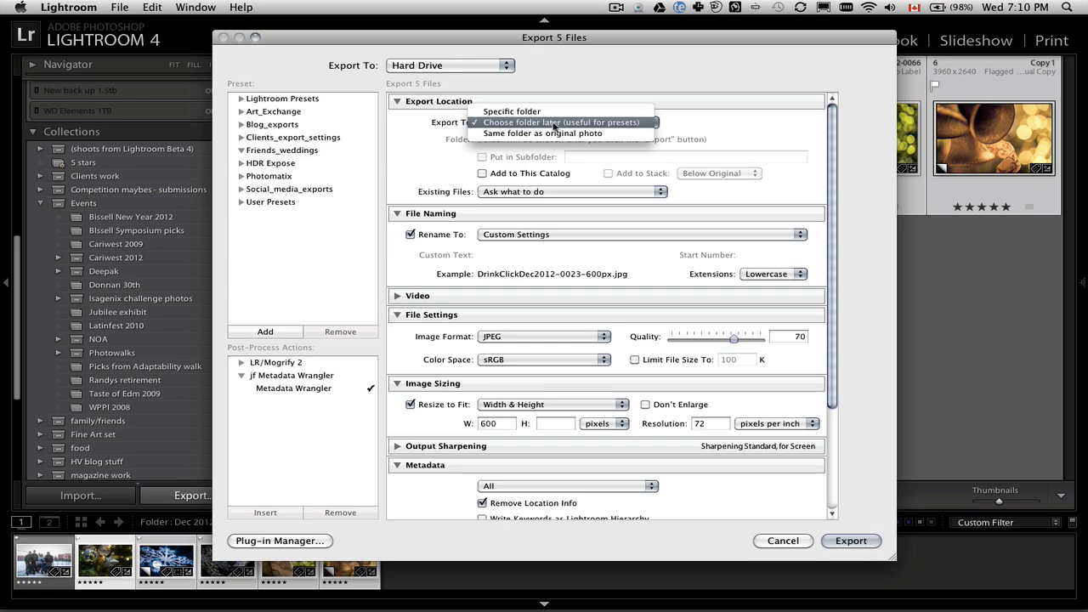
key(super)
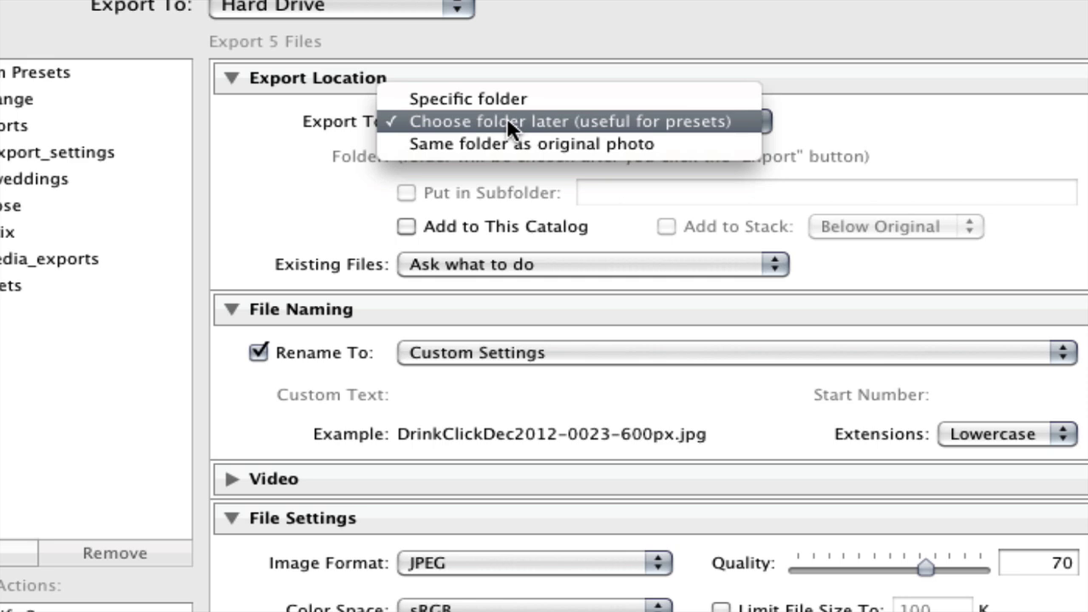
click(506, 122)
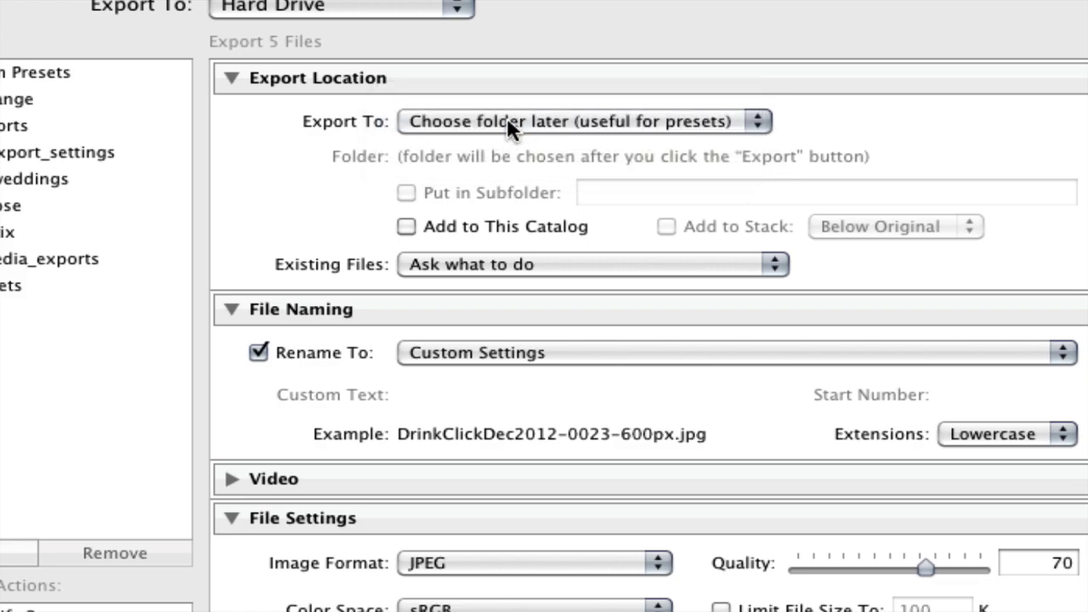
key(super)
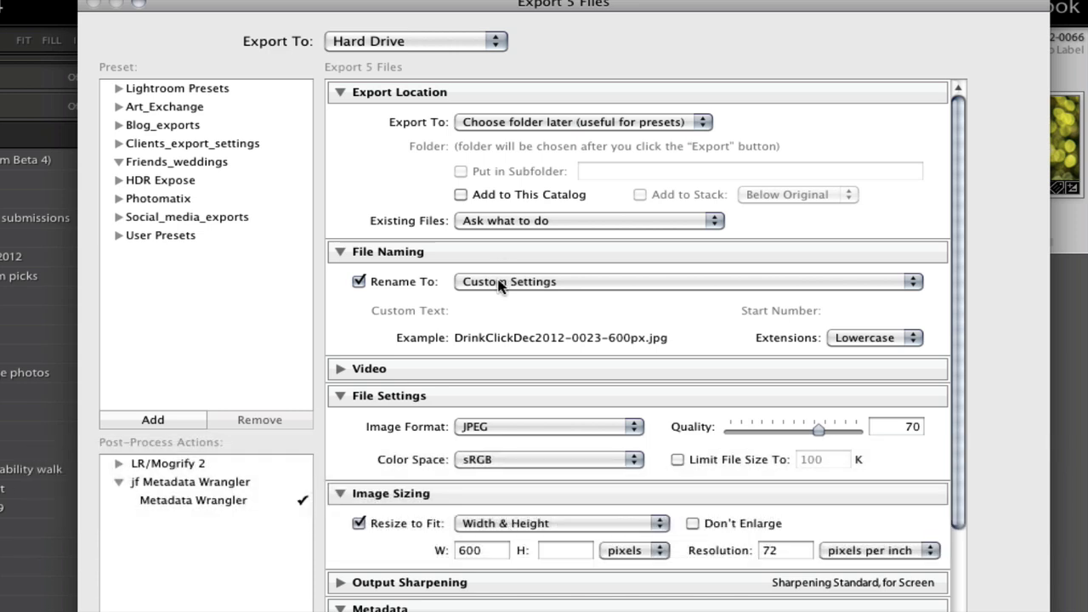
Open the filename template editor for renaming the exported files and clear the existing template.
click(502, 286)
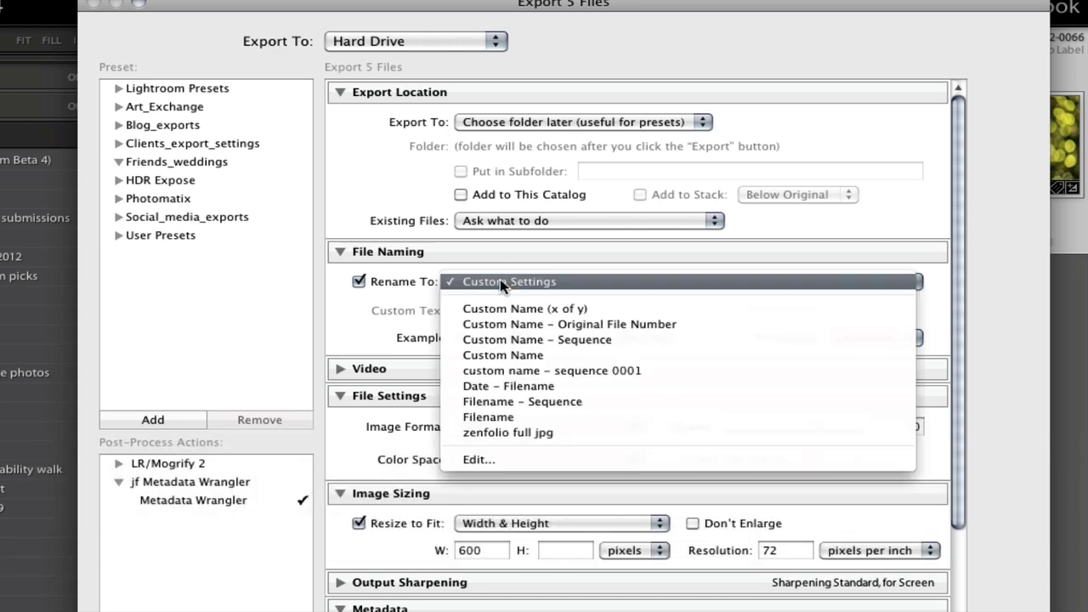
click(504, 460)
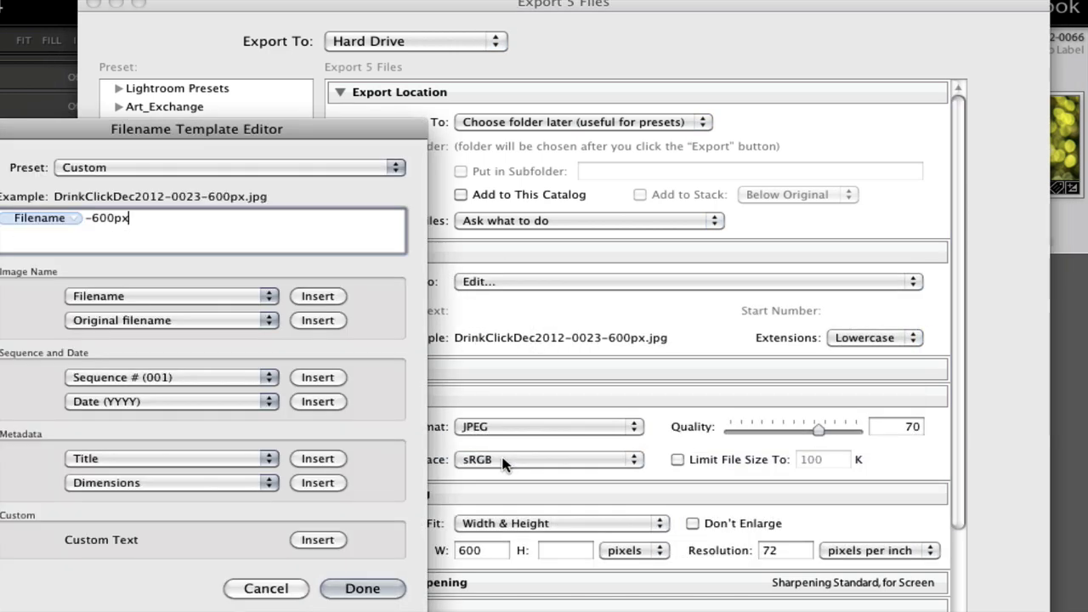
drag(48, 138, 277, 84)
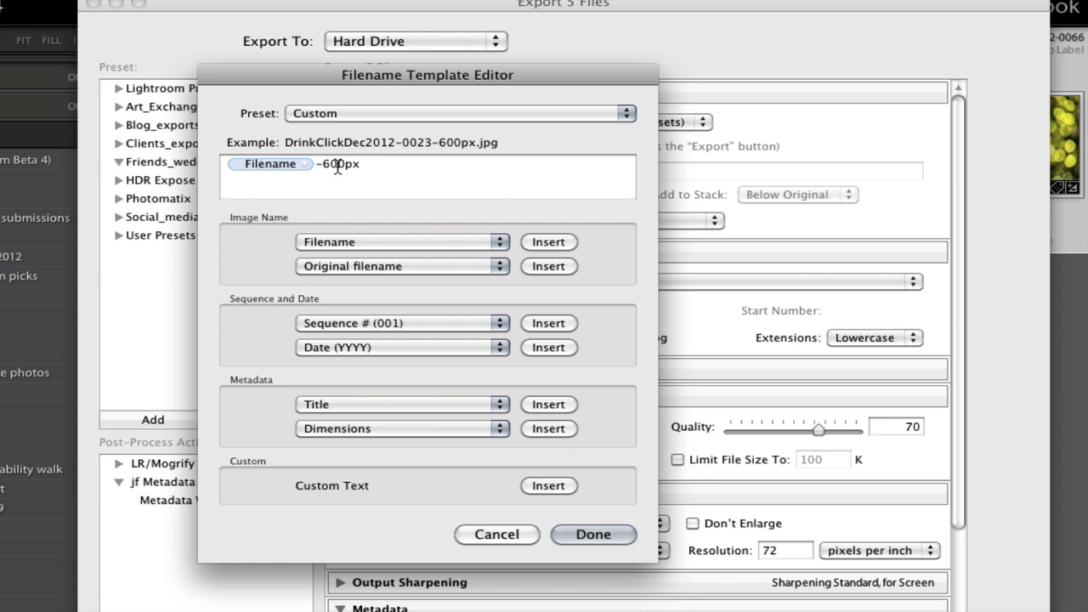
drag(320, 164, 383, 172)
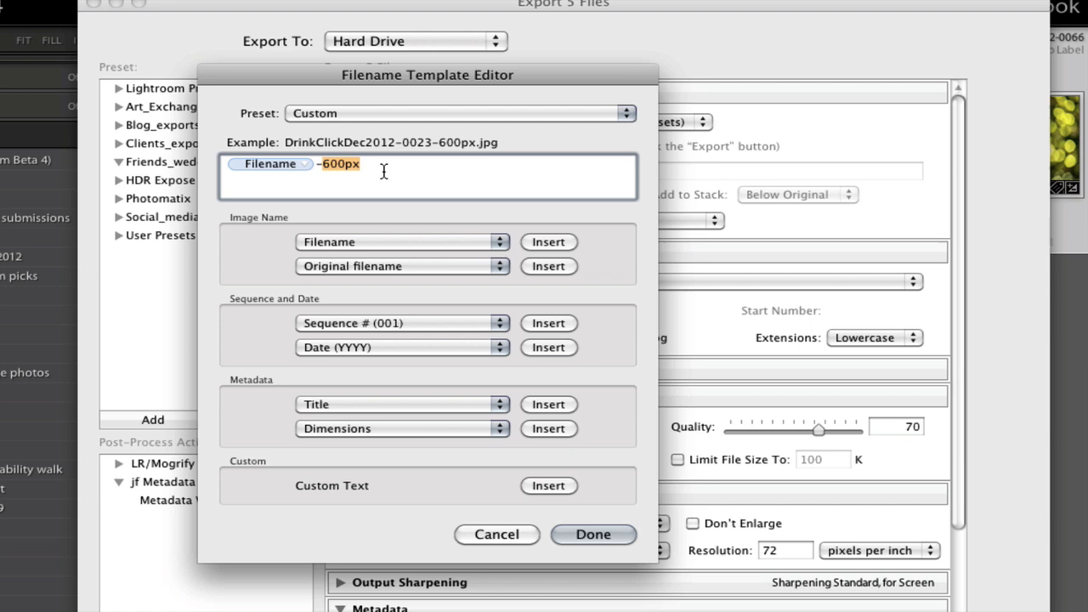
key(BackSpace)
key(BackSpace)
key(BackSpace)
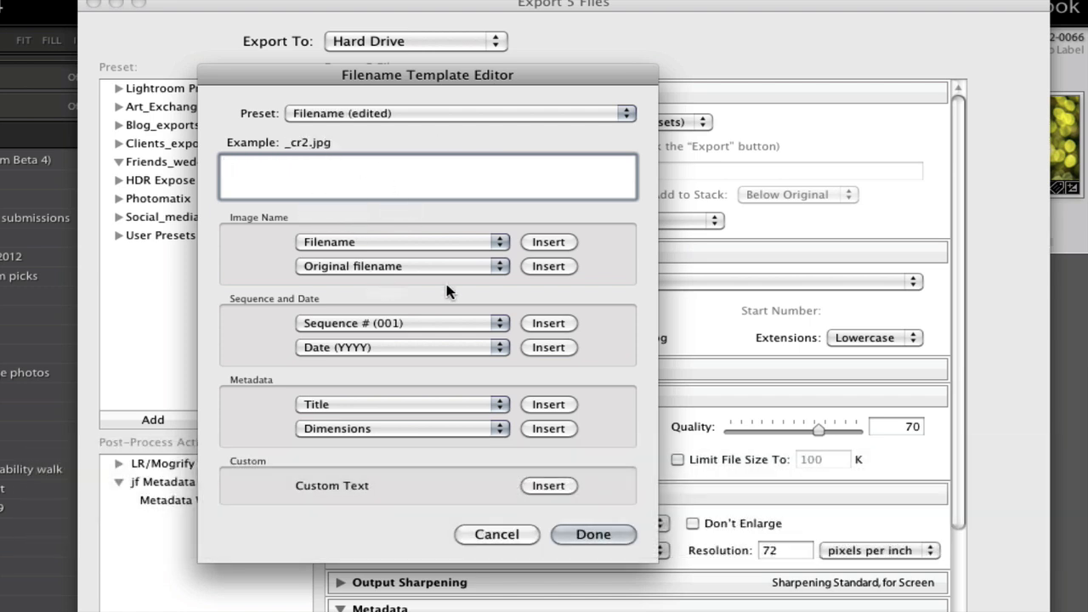
Build a filename template from the Filename token followed by "-web" and apply it to the export.
click(392, 242)
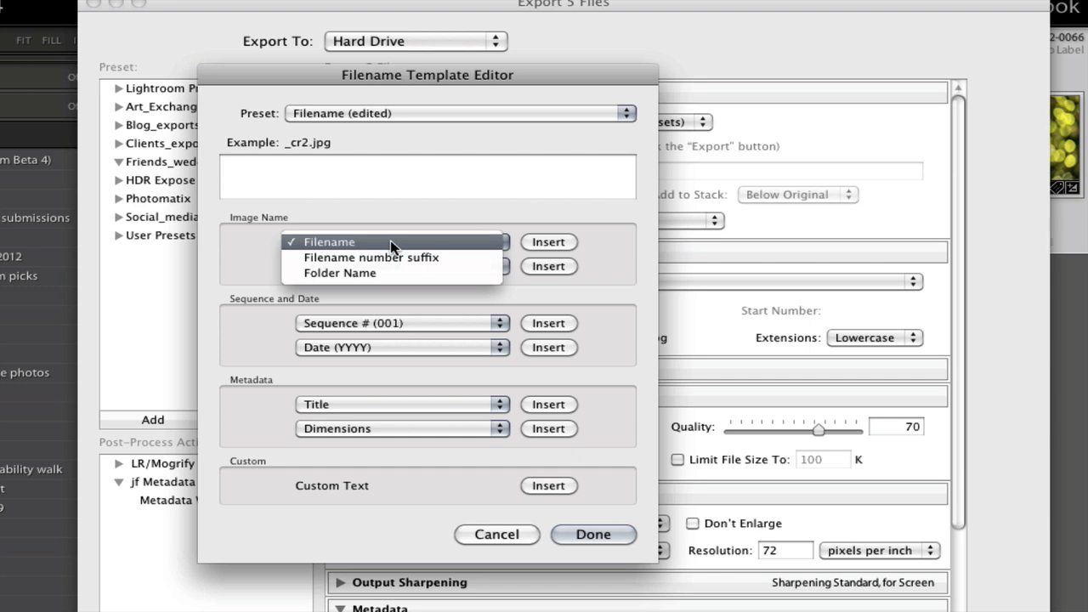
click(391, 242)
click(548, 242)
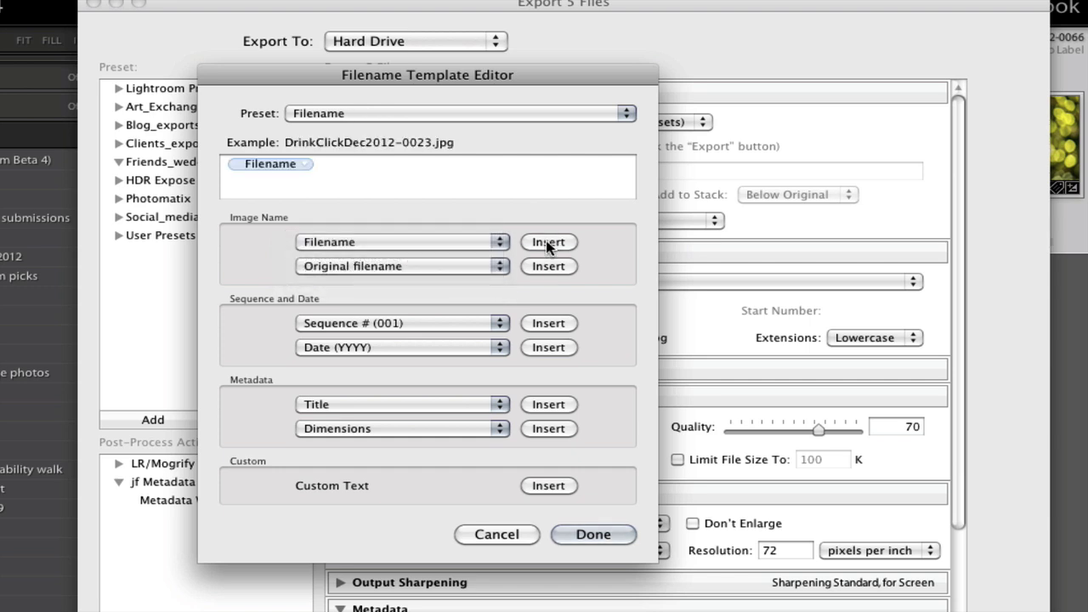
click(345, 167)
text(-)
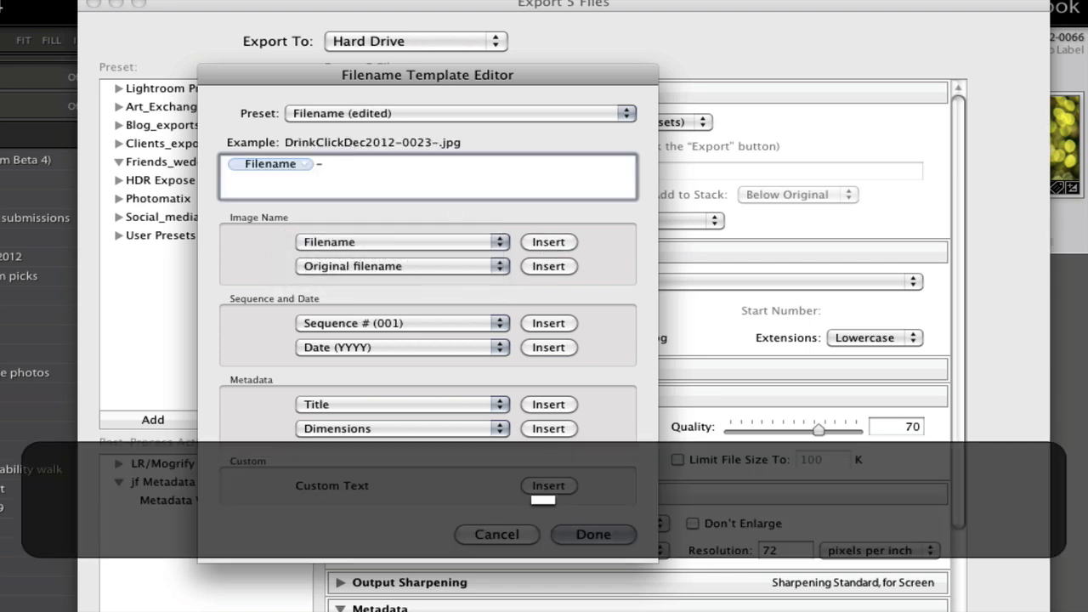
text(web)
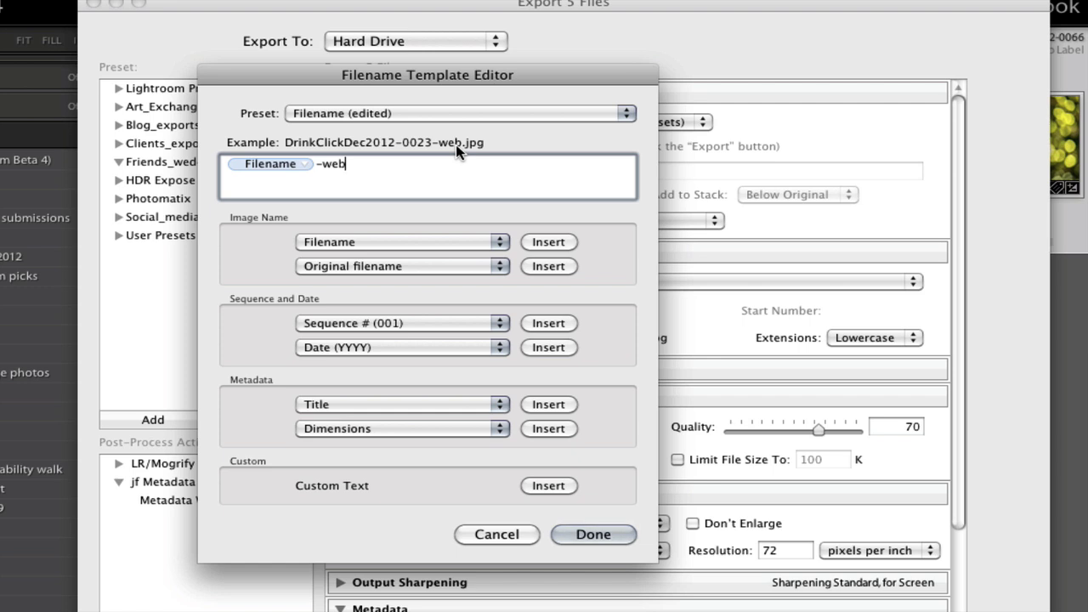
click(593, 535)
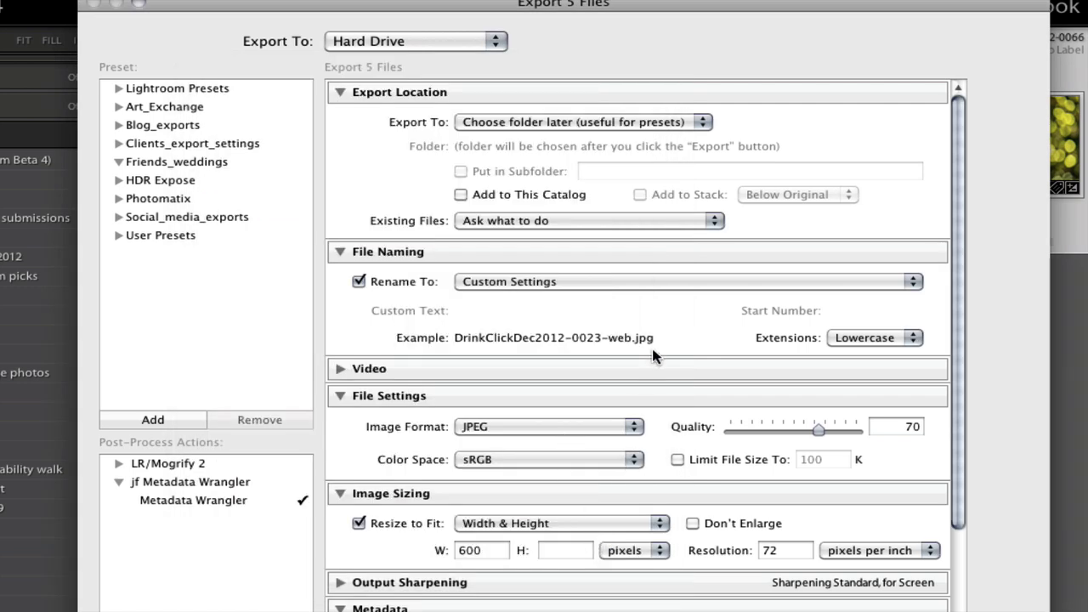
Set the file settings to JPEG format, quality 70 and the sRGB color space.
scroll(653, 356, down, 2)
scroll(653, 355, down, 5)
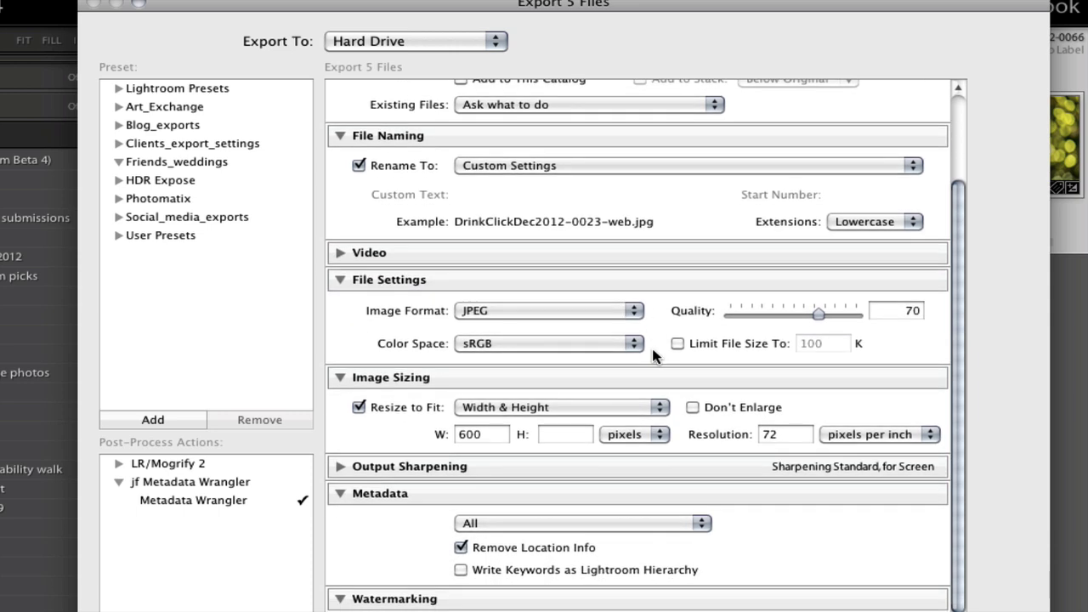
click(510, 314)
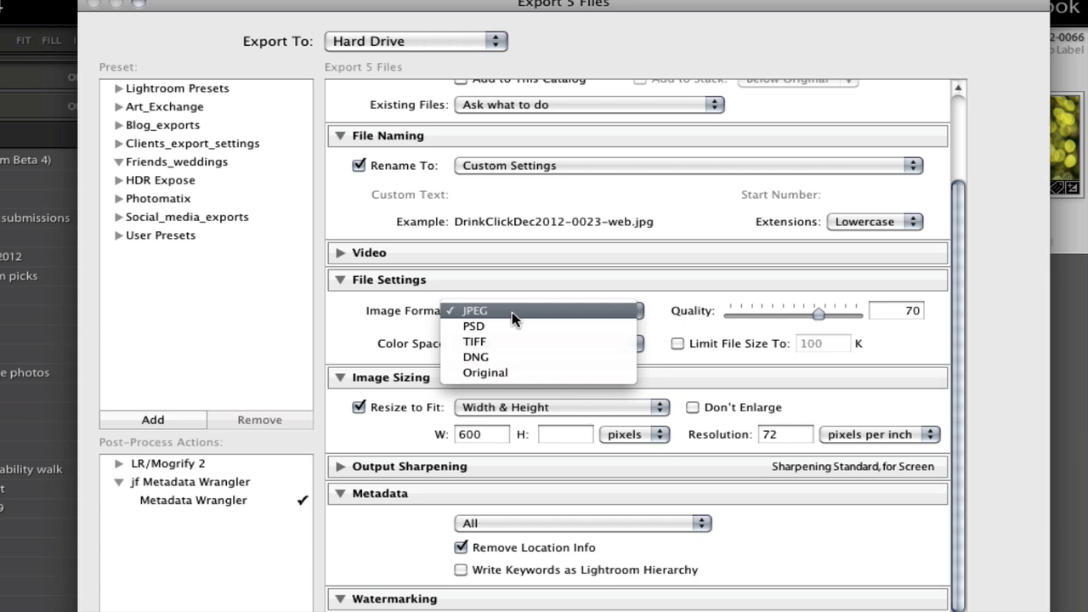
click(512, 312)
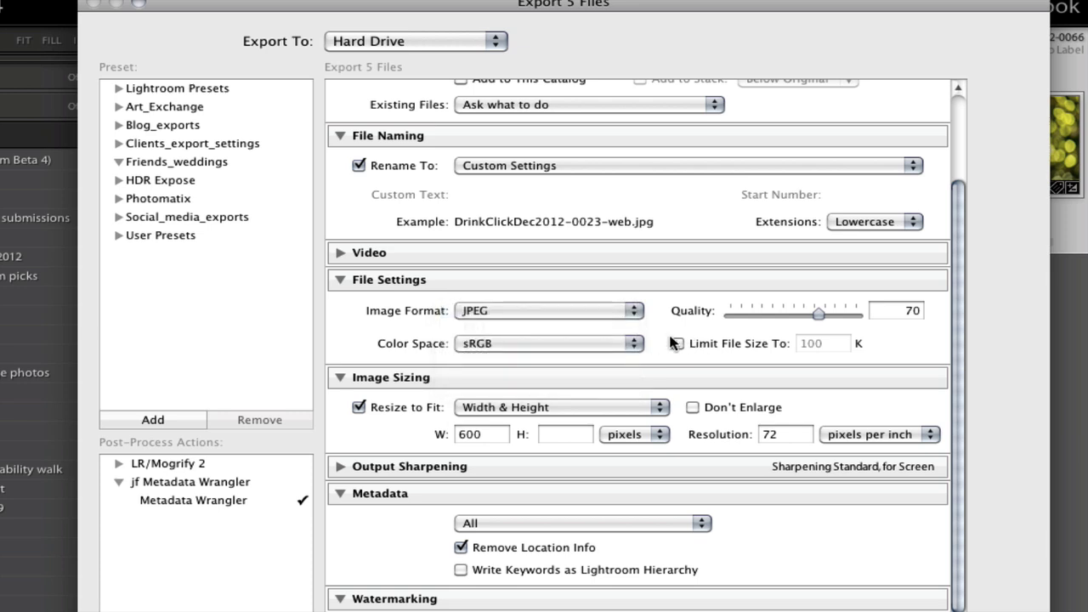
drag(818, 315, 819, 316)
click(631, 343)
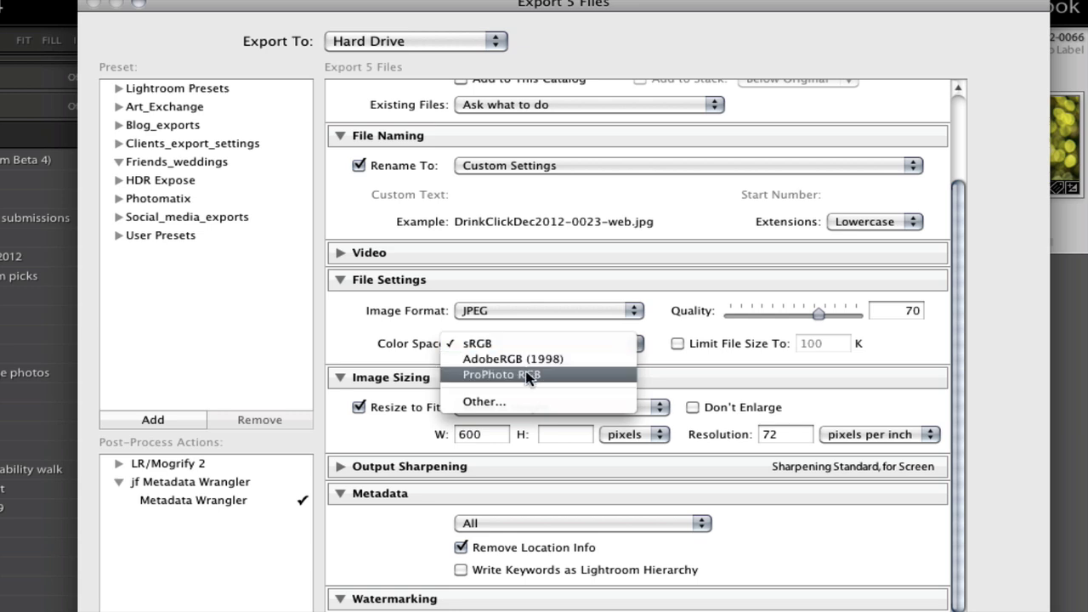
click(482, 343)
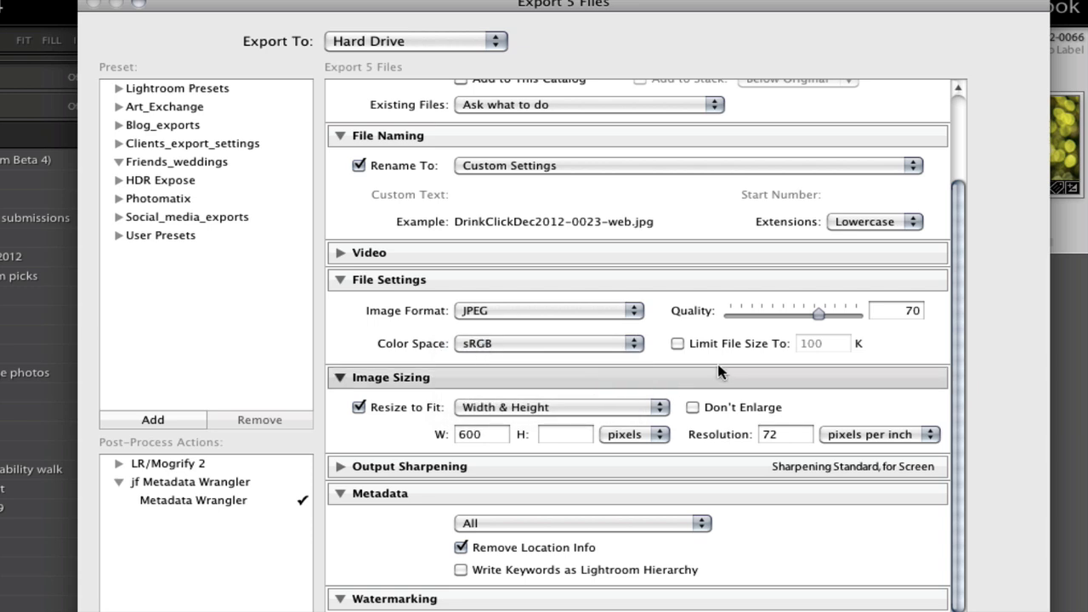
Try limiting the exported file size to 100 K.
click(678, 344)
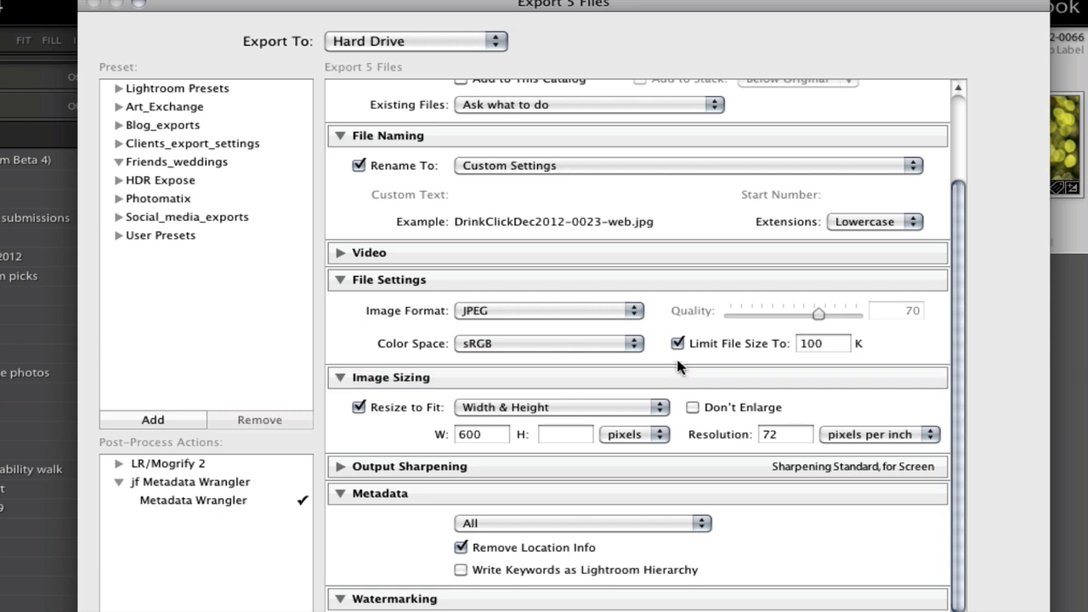
click(677, 344)
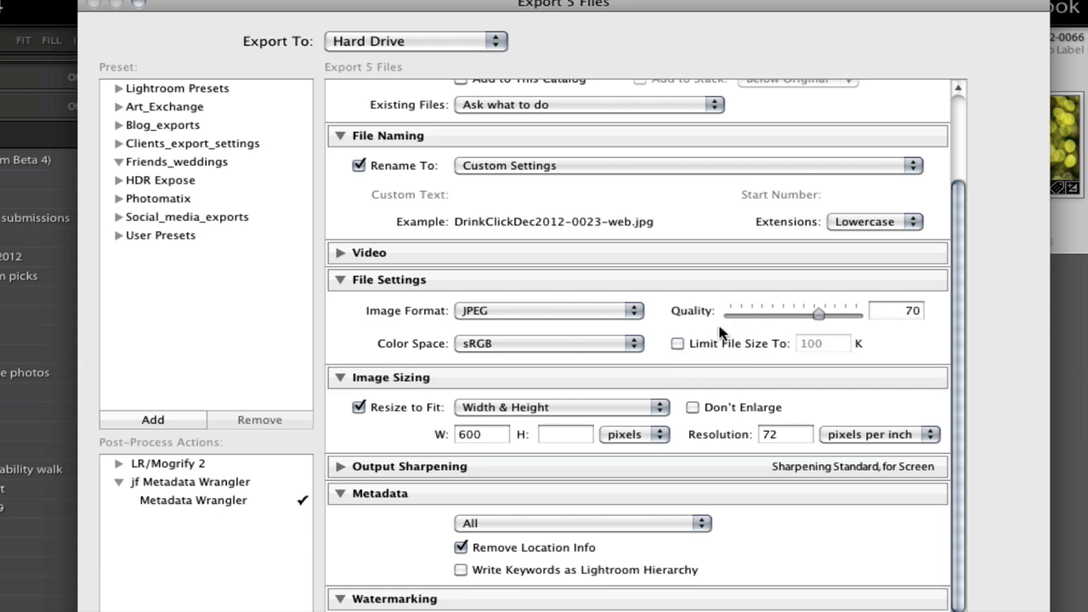
click(678, 344)
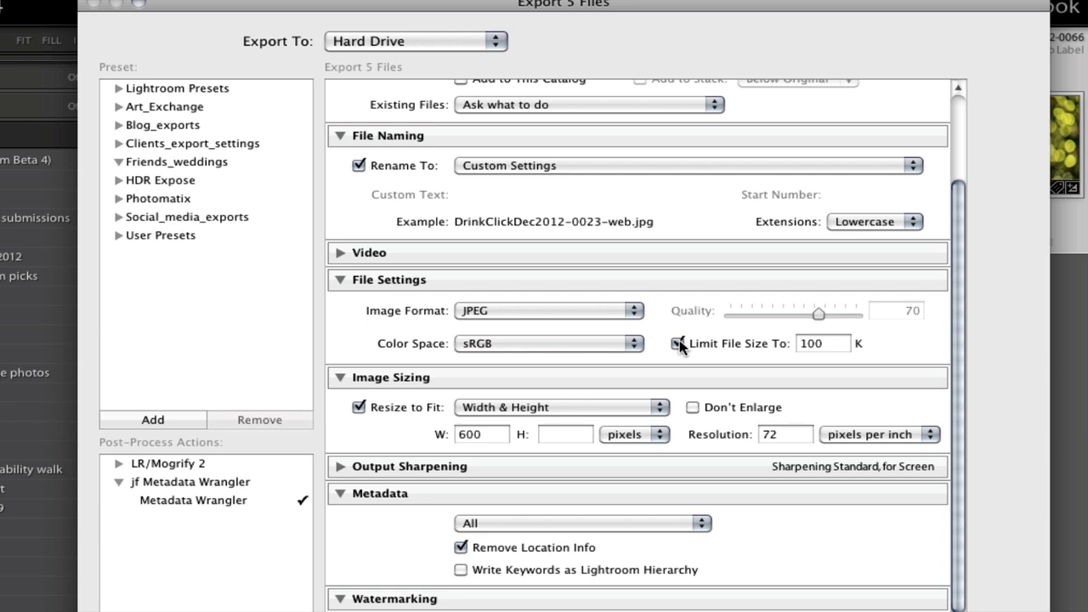
click(841, 345)
click(678, 343)
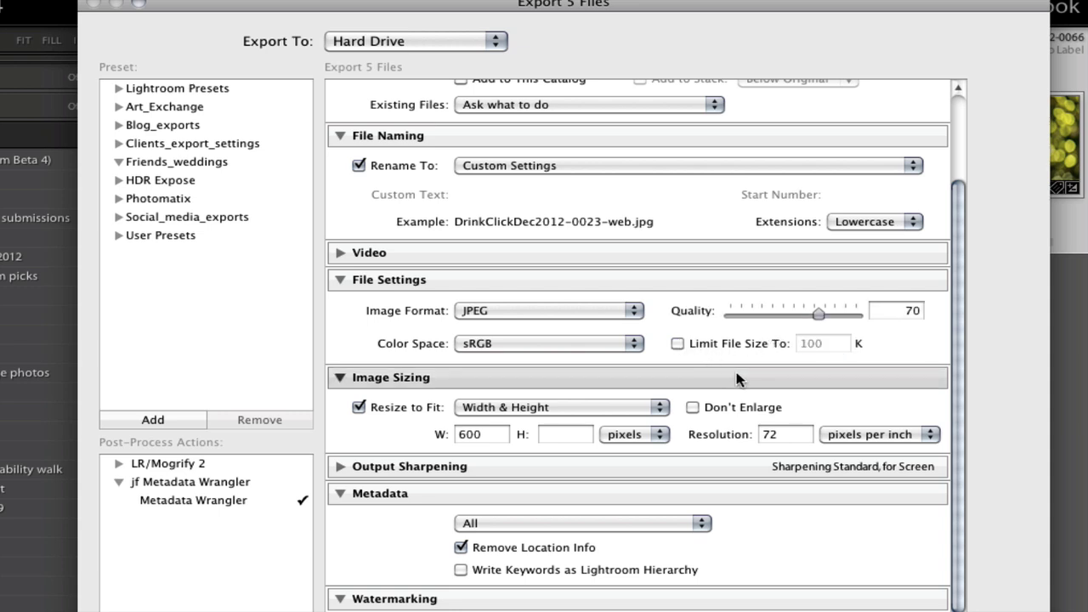
Set the image sizing to resize the exported photos by their long edge.
scroll(736, 379, down, 3)
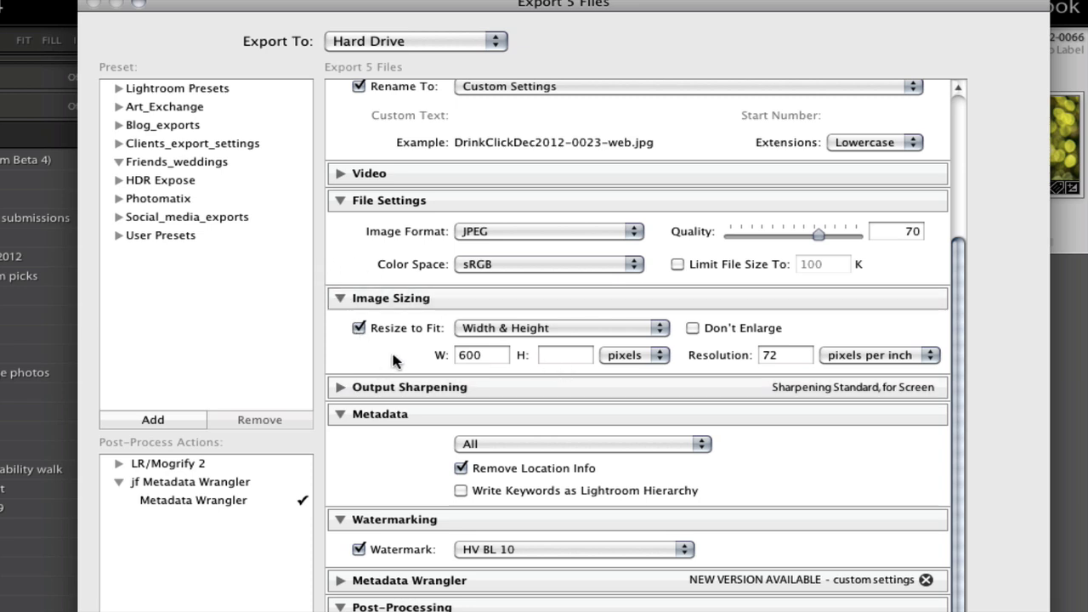
click(505, 330)
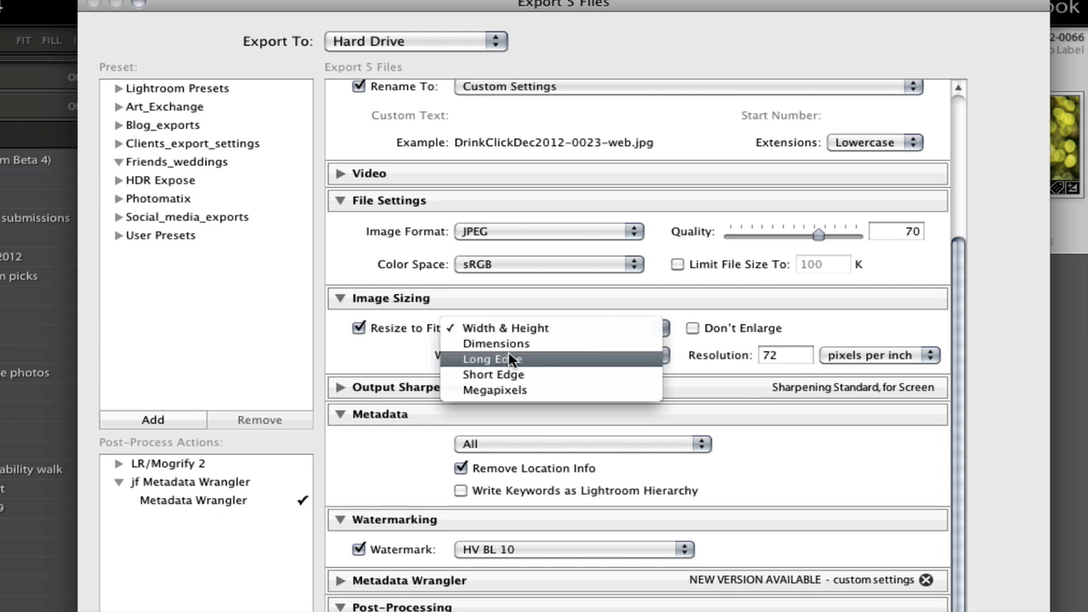
click(510, 359)
click(570, 358)
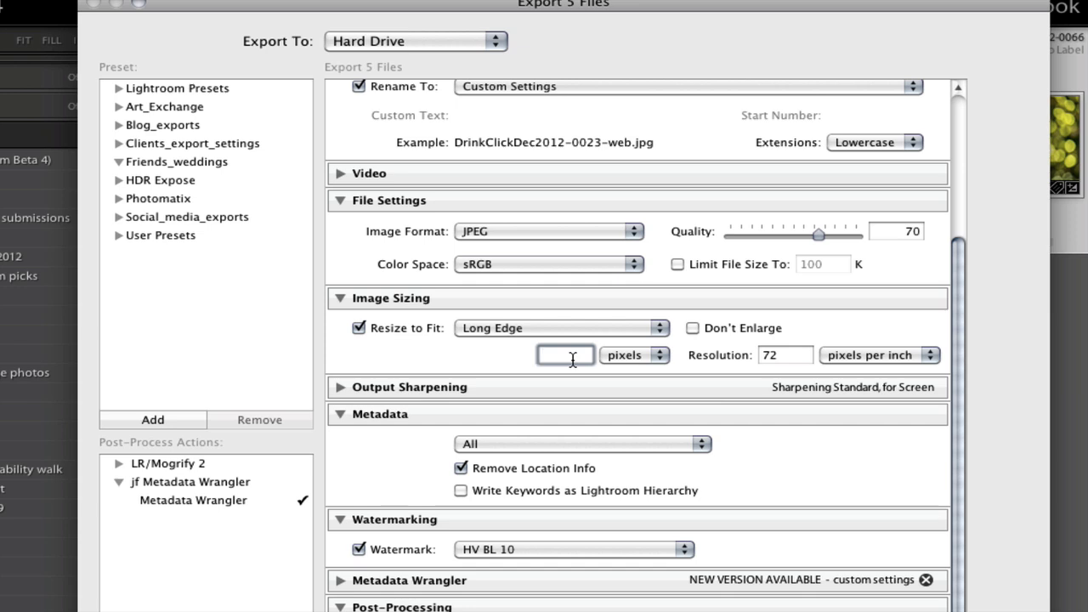
Try long edge lengths of 1024 and 680 pixels, clearing each value again.
text(1024)
key(BackSpace)
key(BackSpace)
key(BackSpace)
key(BackSpace)
text(680)
key(BackSpace)
key(BackSpace)
key(BackSpace)
Set the long edge to 800 pixels and the resolution unit to pixels per inch.
text(800)
key(Tab)
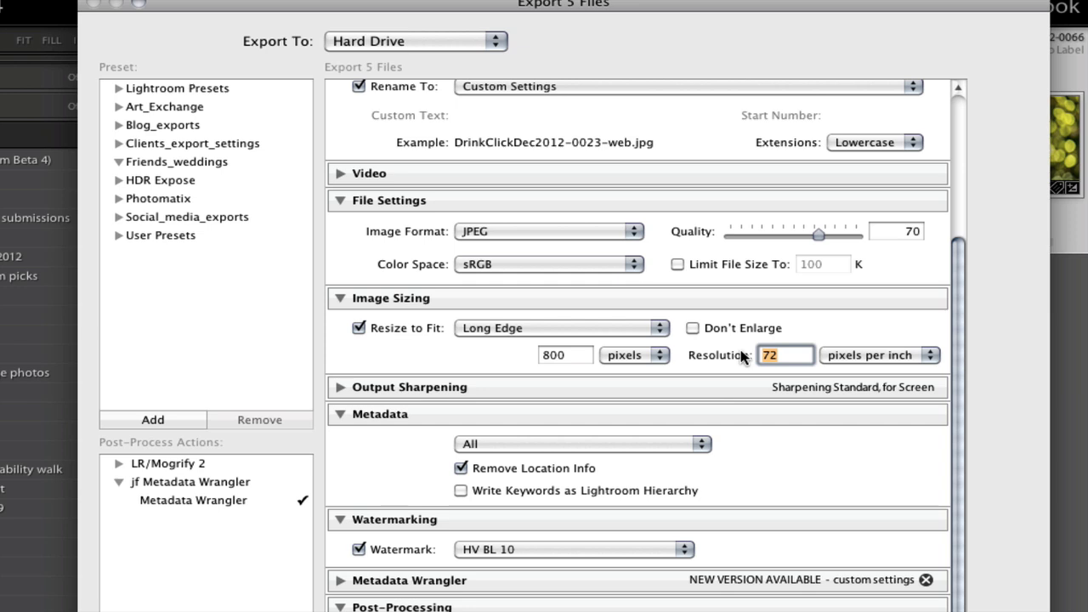
click(837, 360)
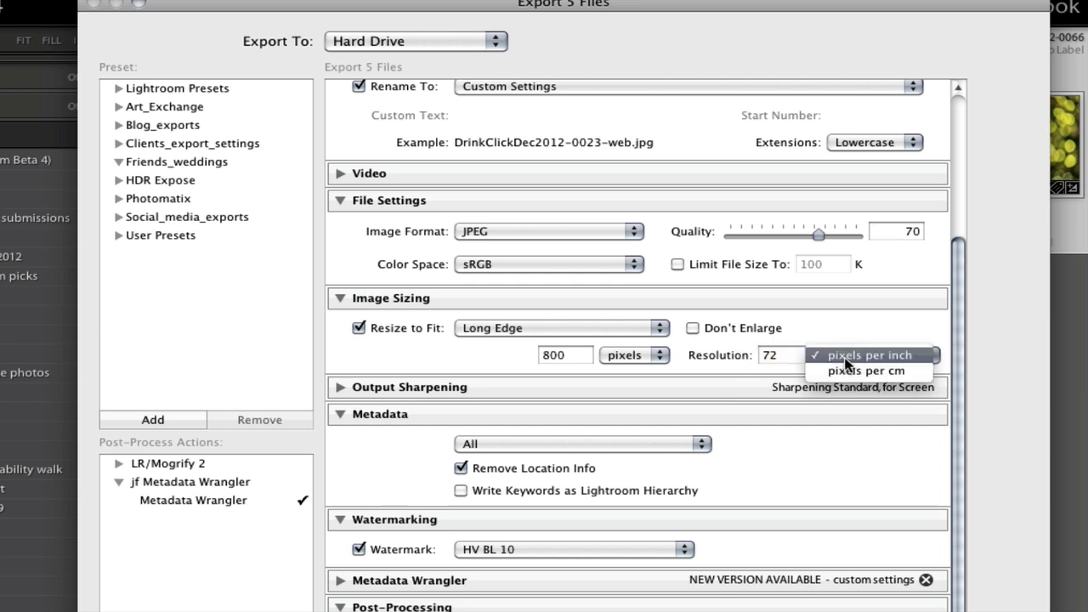
click(855, 357)
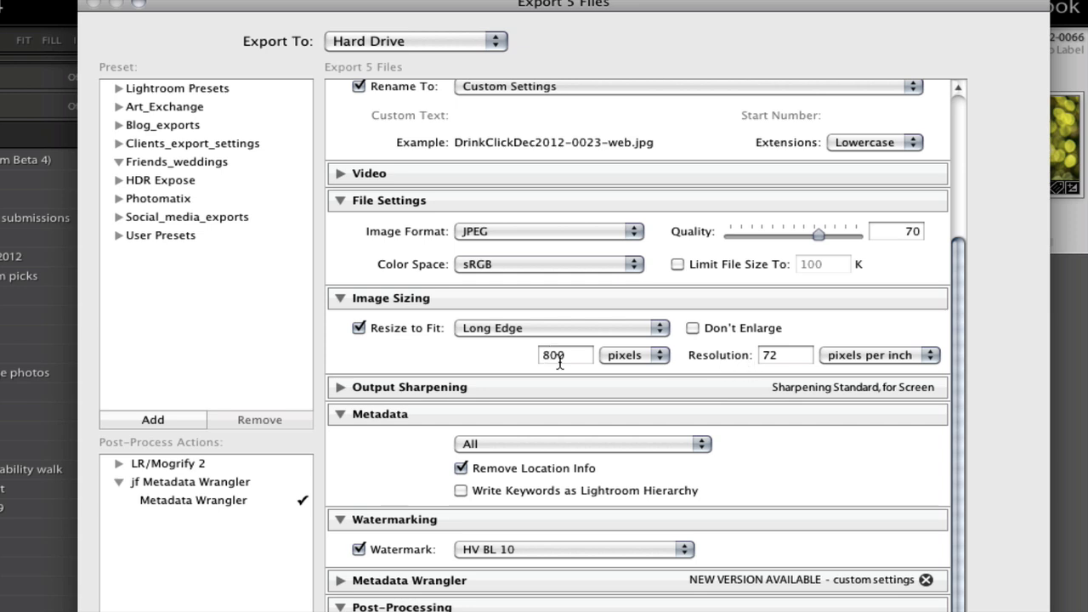
drag(573, 360, 529, 357)
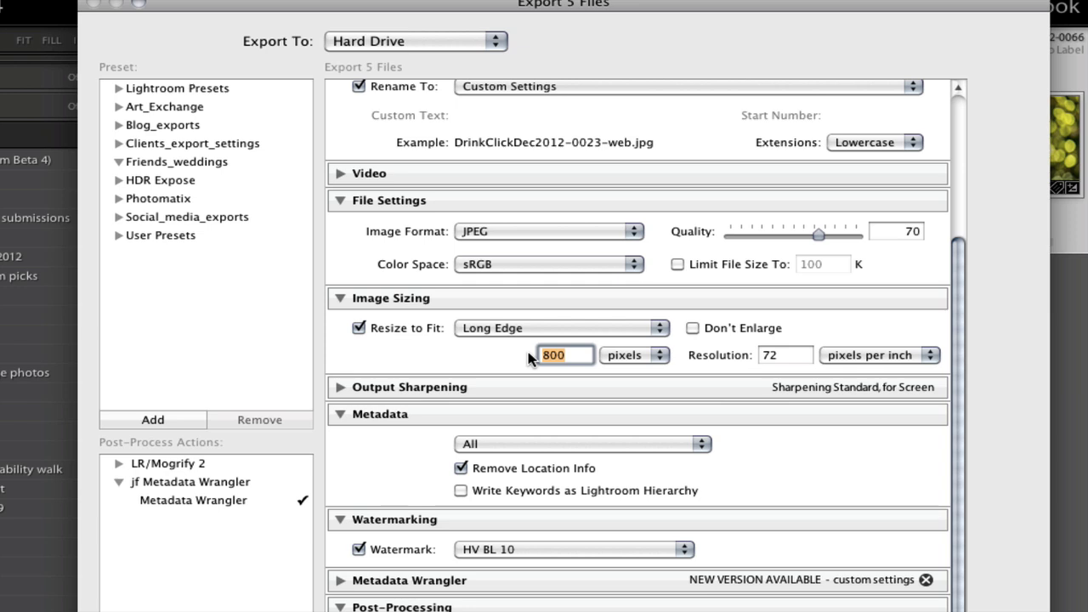
click(798, 437)
Expand the output sharpening settings and choose sharpening for Screen with the Standard amount.
click(339, 388)
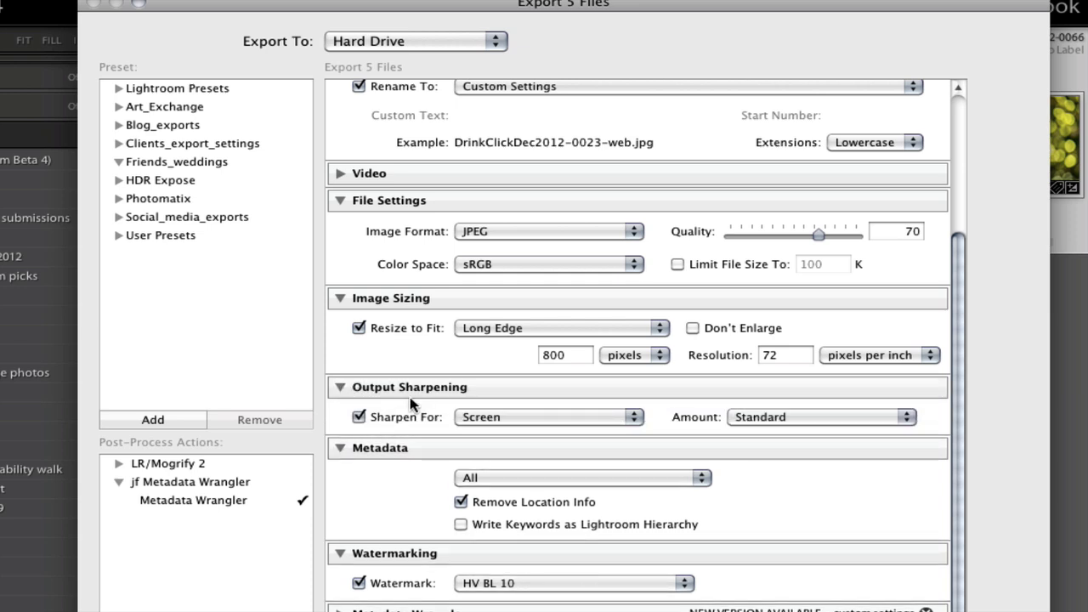
click(483, 416)
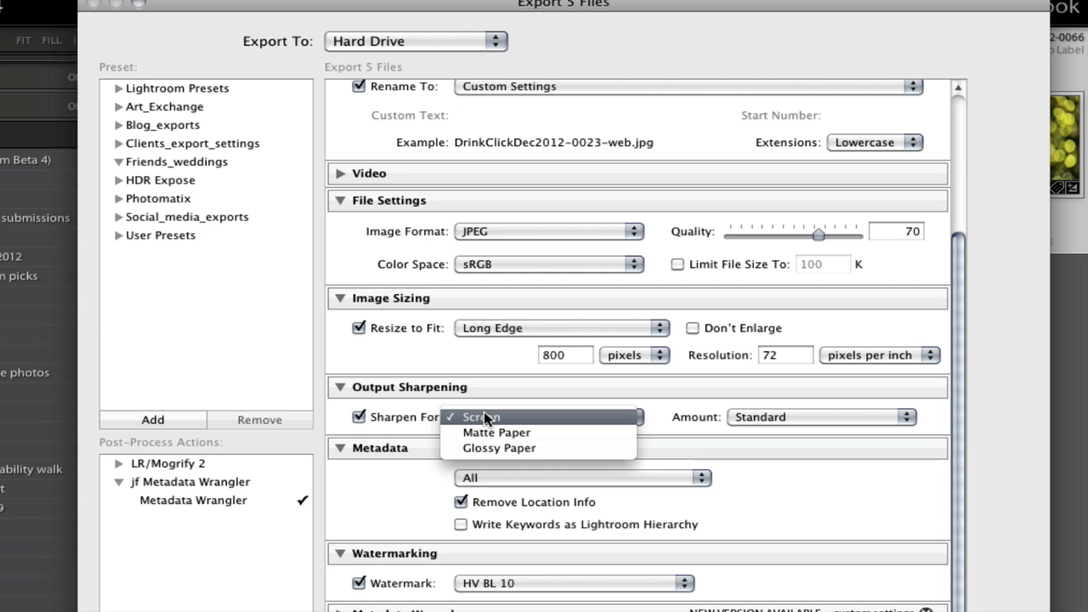
click(484, 416)
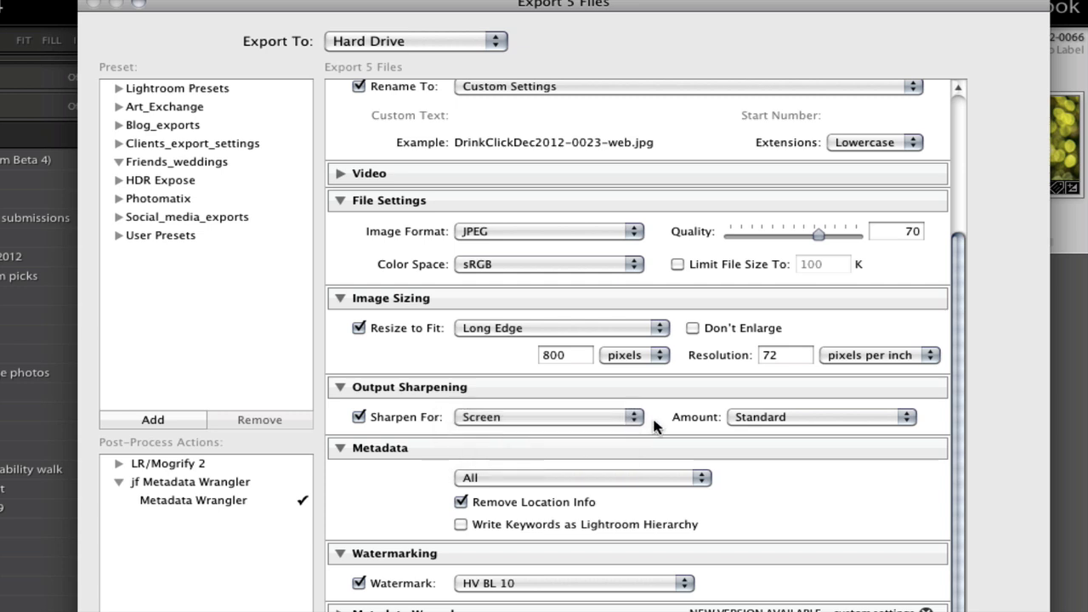
click(735, 419)
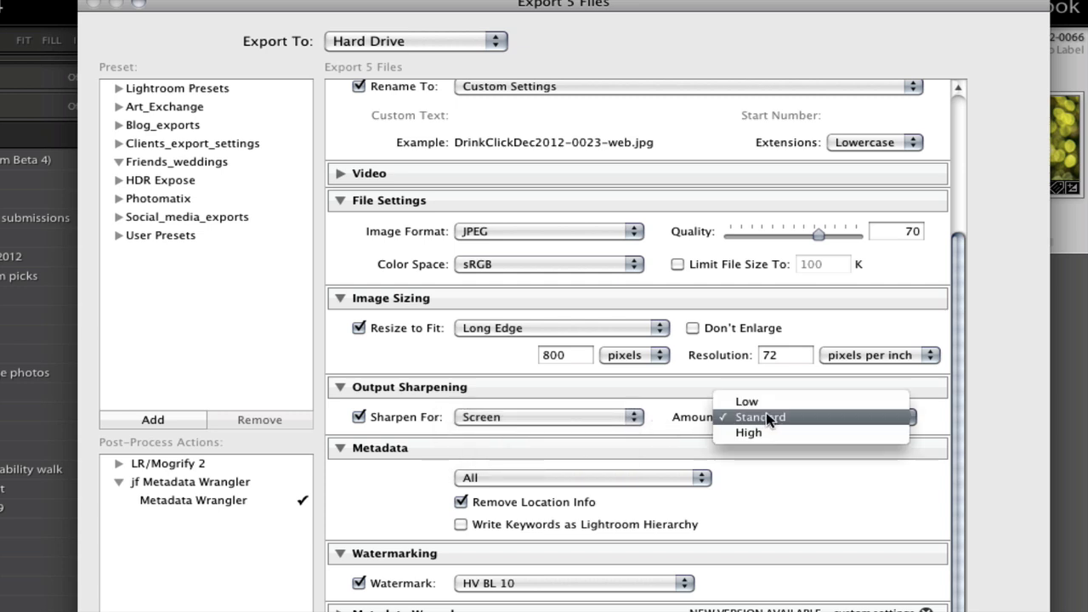
click(777, 418)
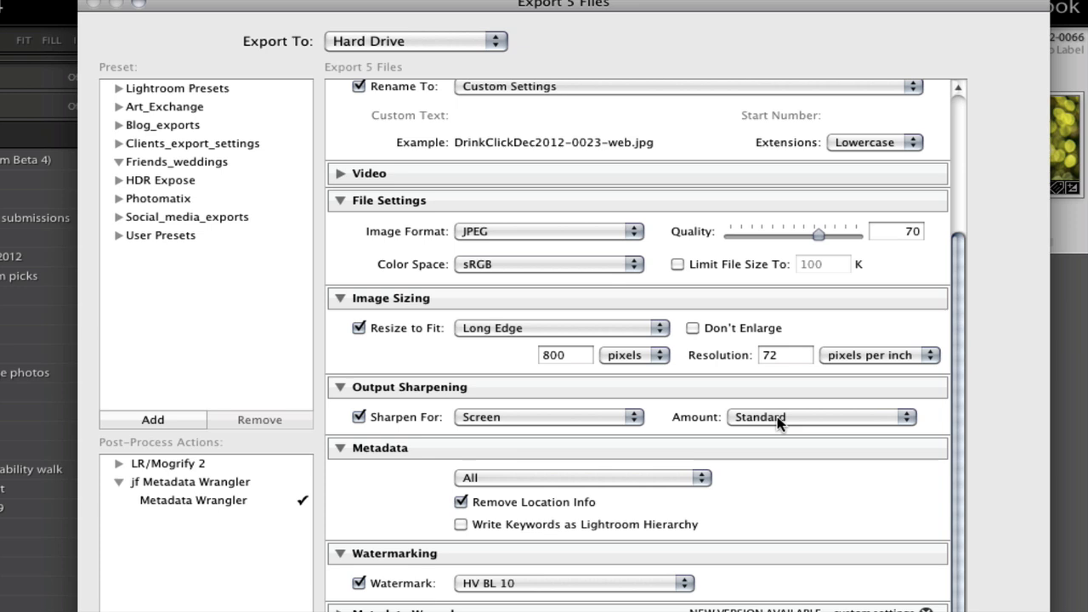
Set the export to include All metadata.
scroll(777, 423, down, 2)
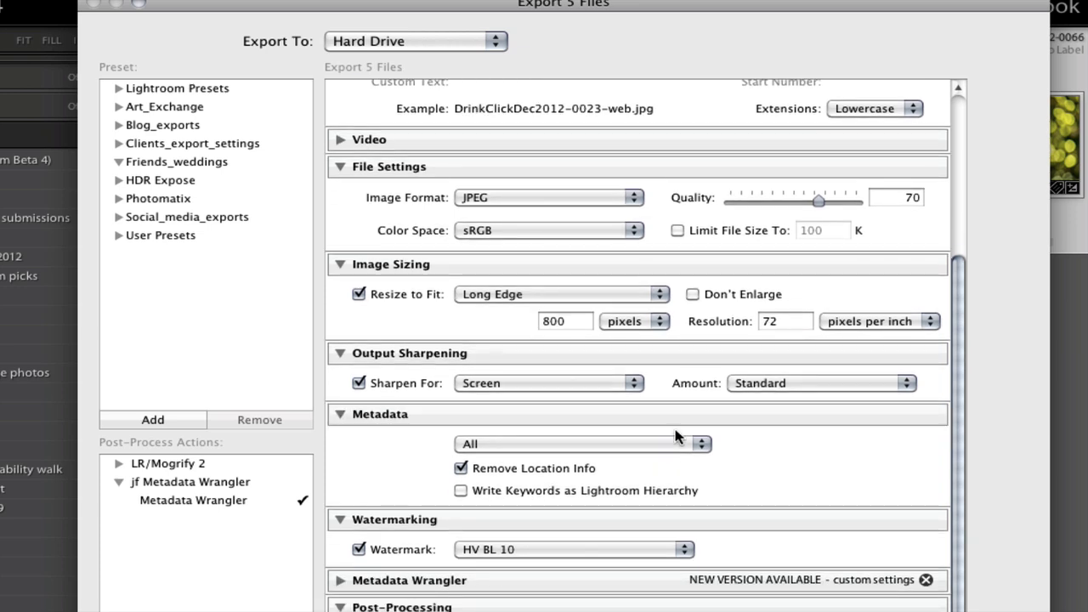
click(606, 446)
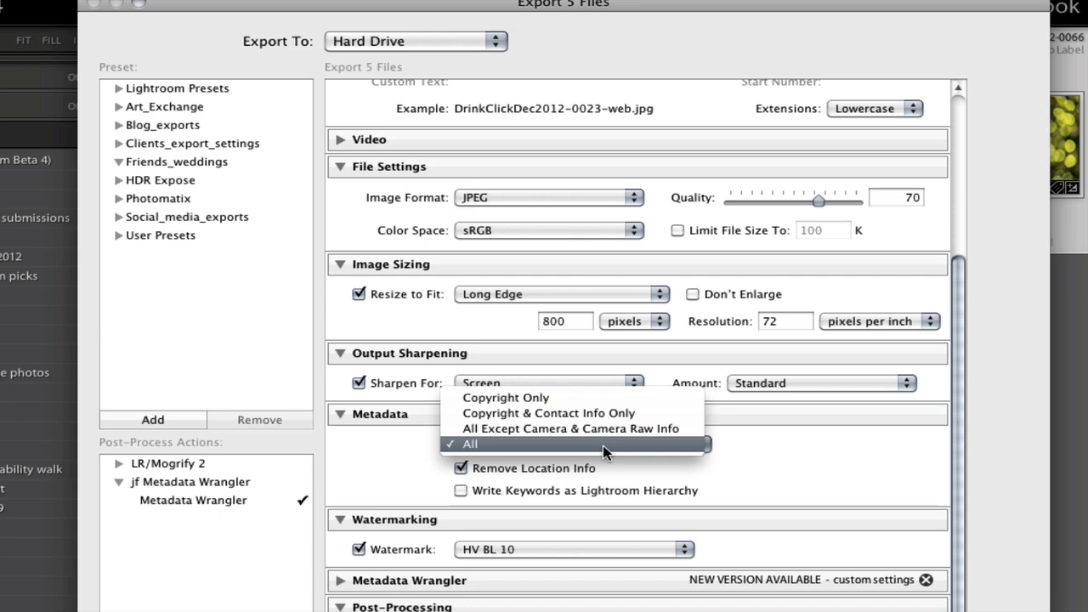
click(603, 445)
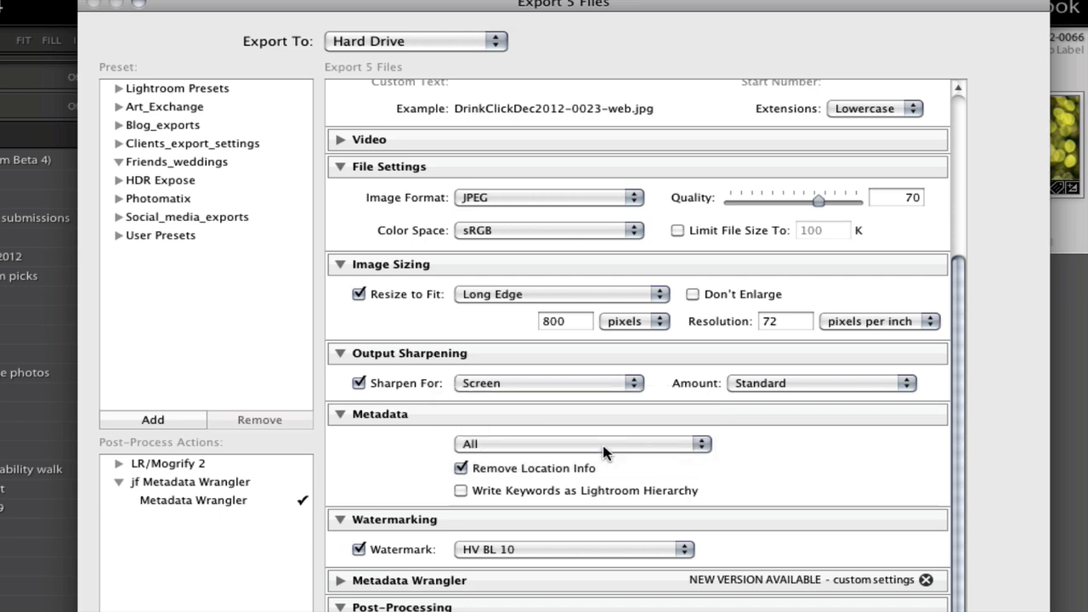
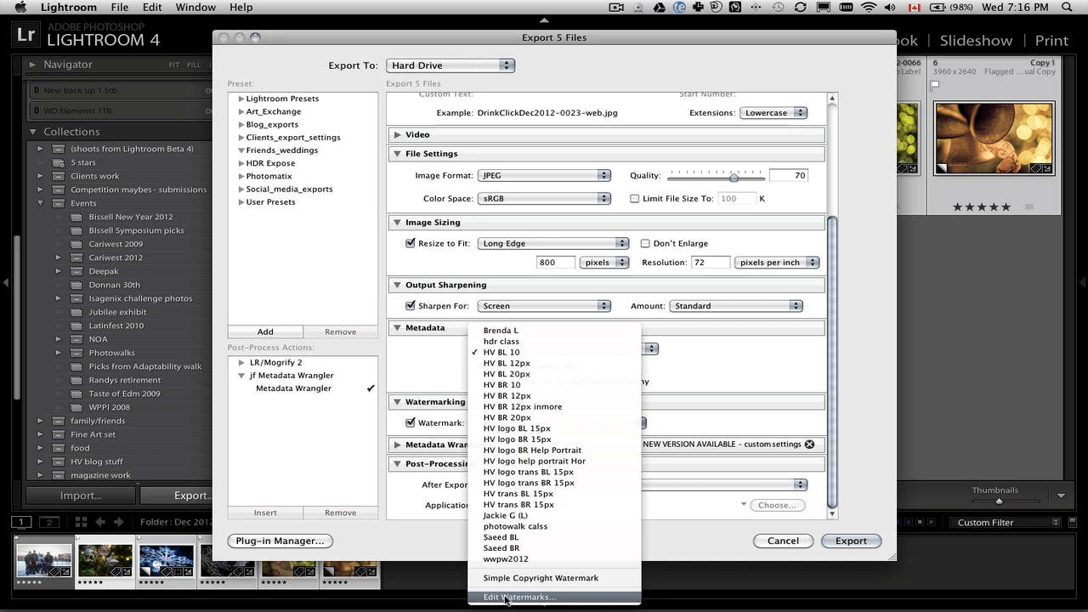
Keep watermarking enabled with the HV BL 10 preset and open the Watermark Editor.
click(409, 423)
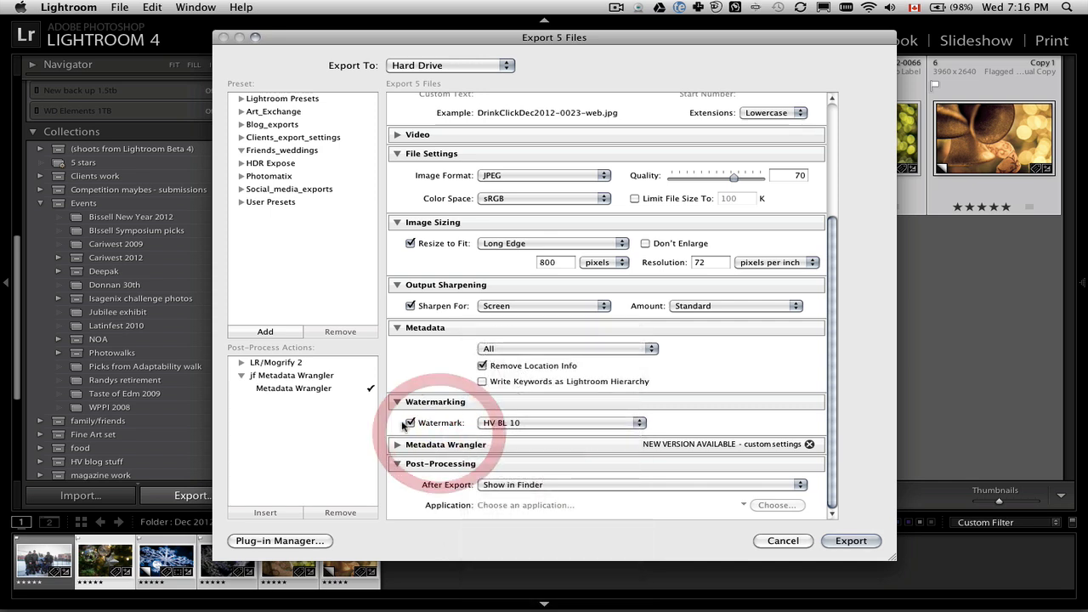
click(409, 423)
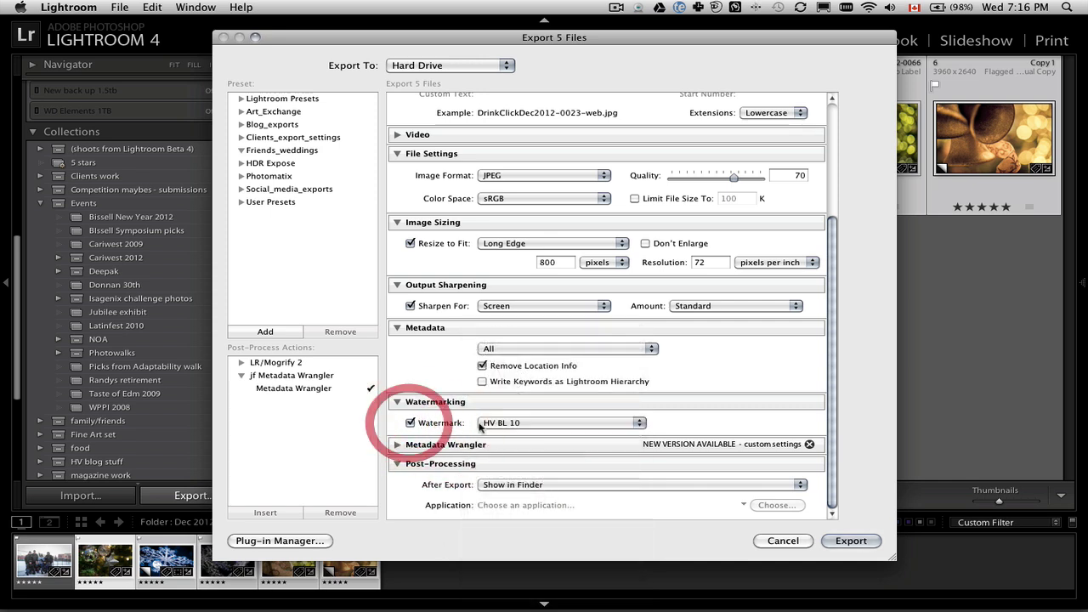
click(503, 423)
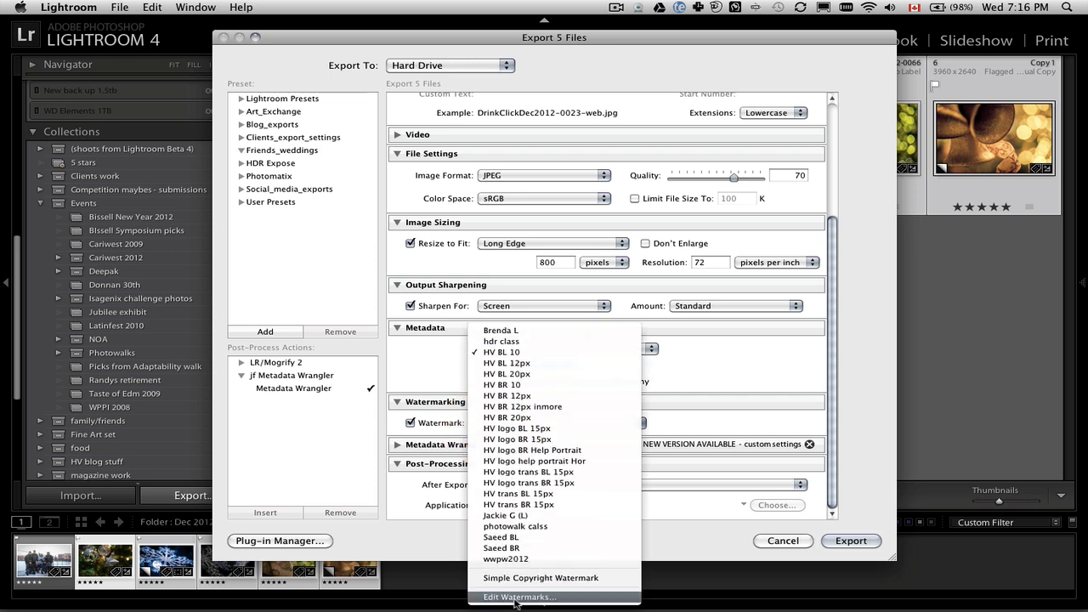
click(514, 597)
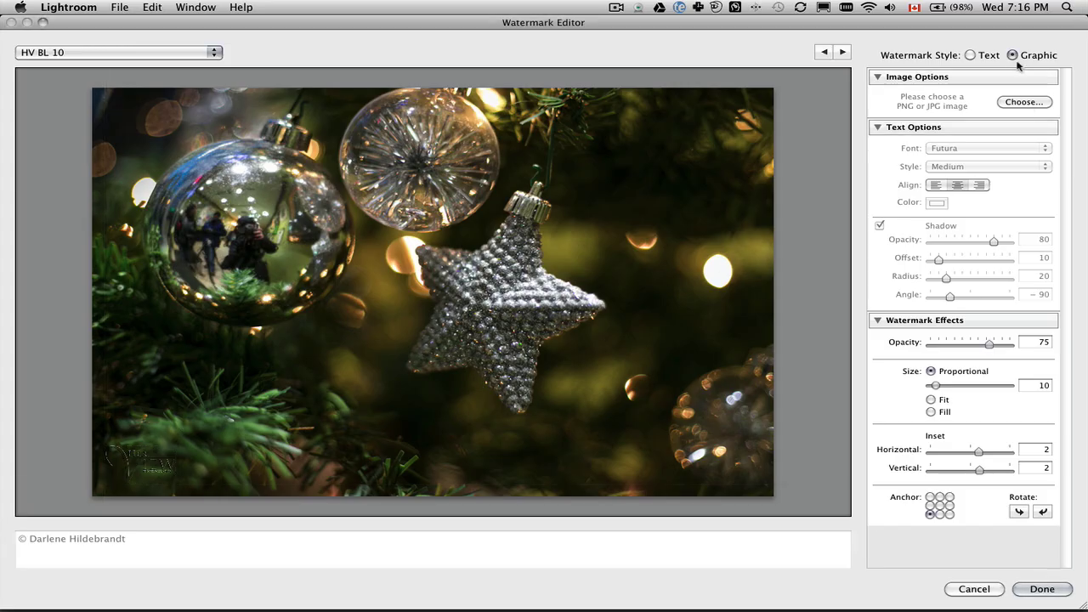
Examine the HV BL 10 watermark's graphic style, proportional size, and horizontal and vertical inset settings.
key(super)
click(1013, 54)
mouse_move(1002, 485)
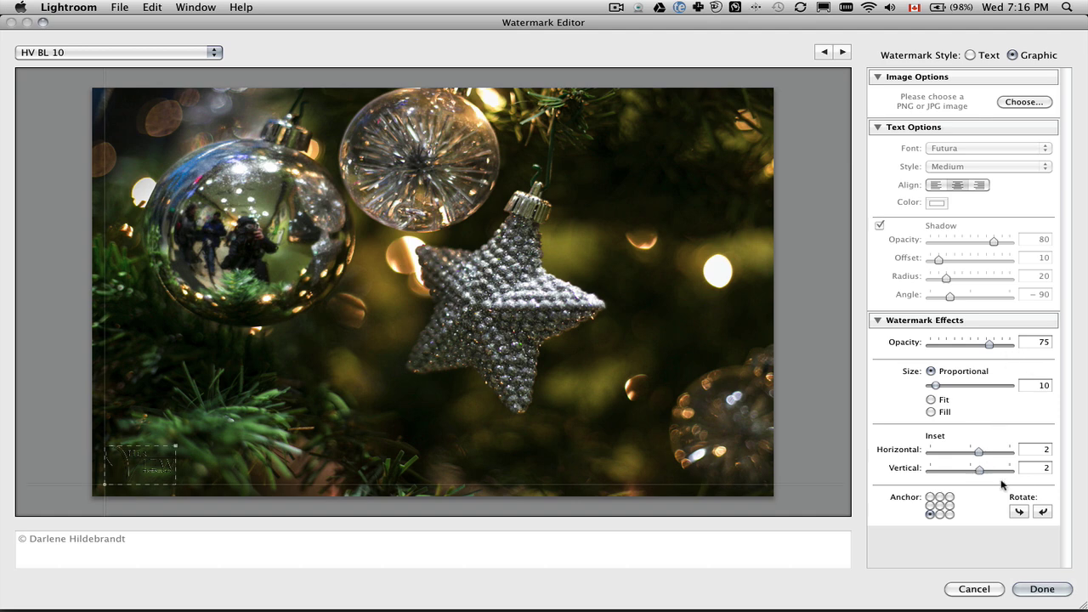
click(1028, 388)
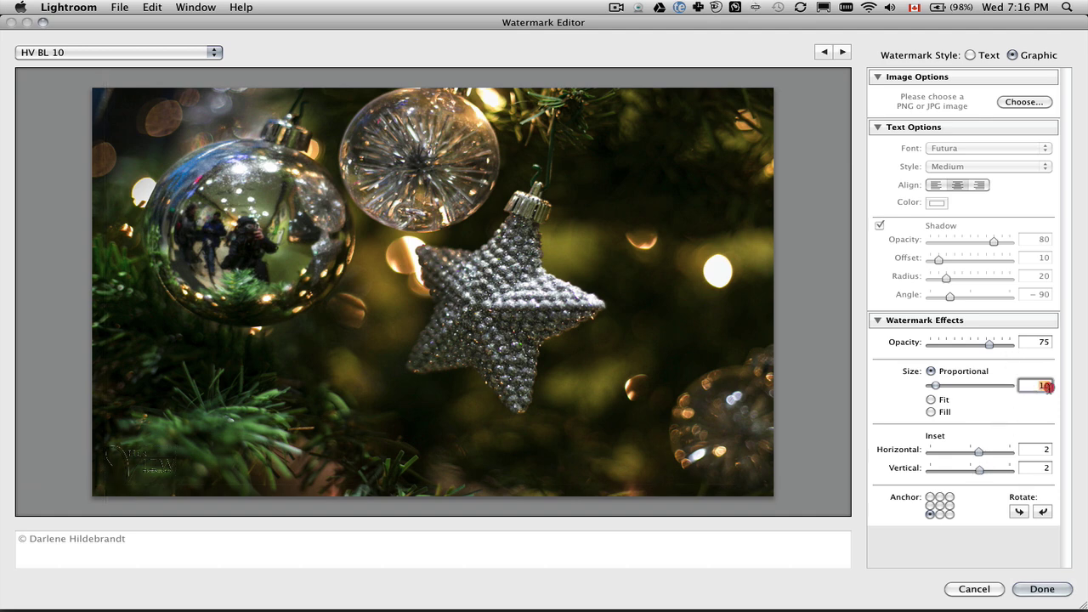
mouse_move(1006, 452)
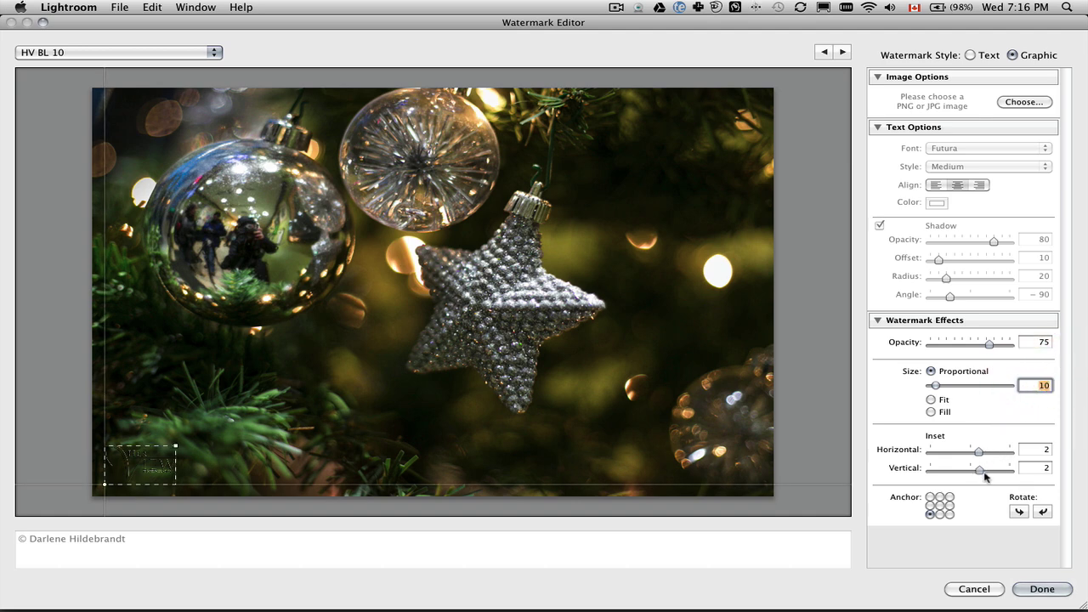
click(1032, 449)
click(1035, 468)
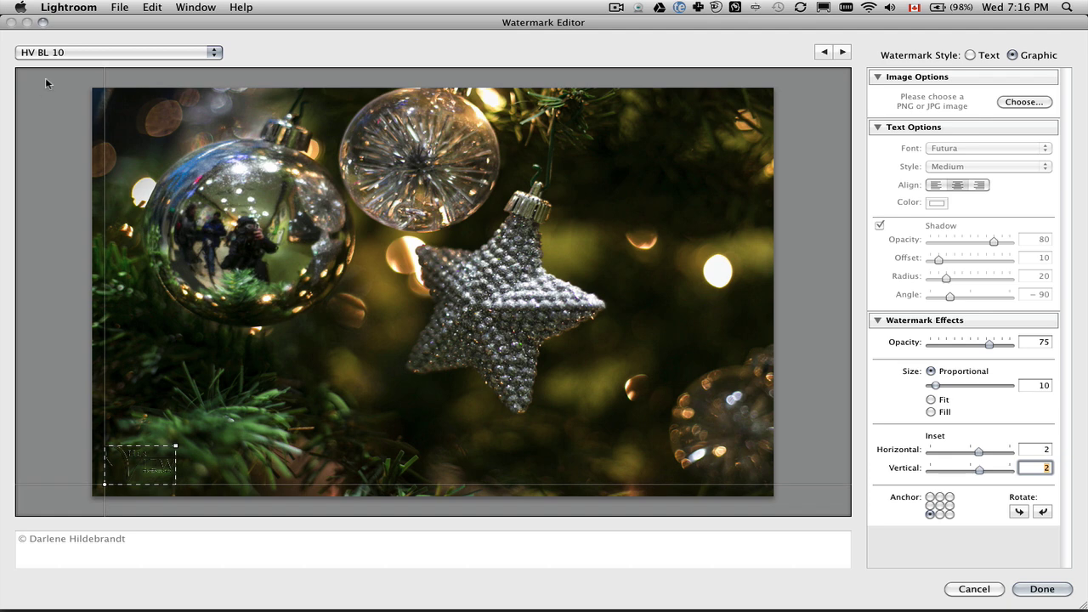
Load the HV BR 10 watermark preset and preview it on each of the selected photos.
click(78, 53)
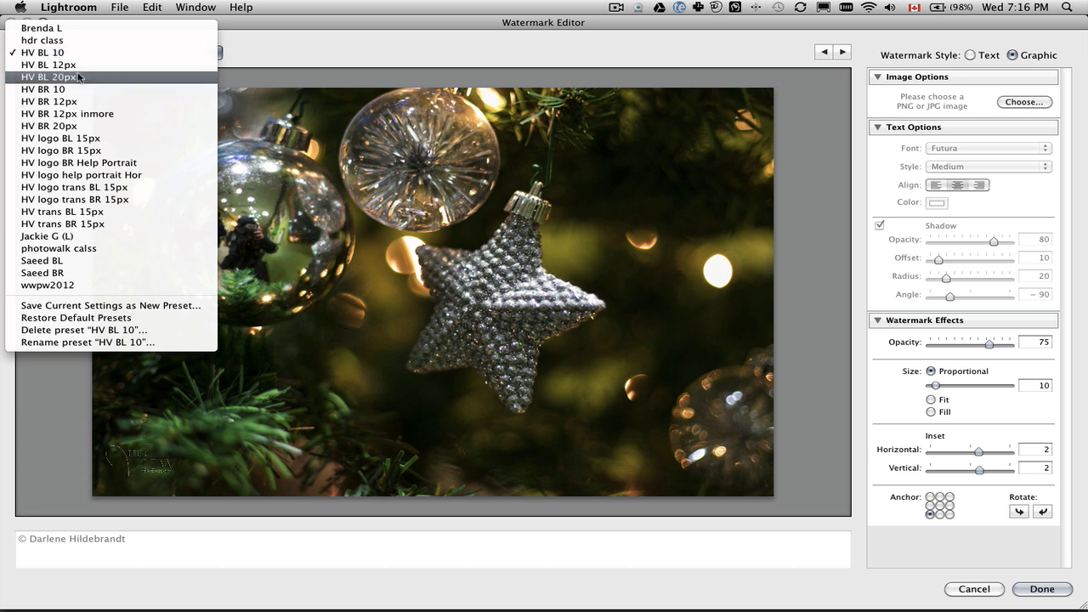
click(78, 89)
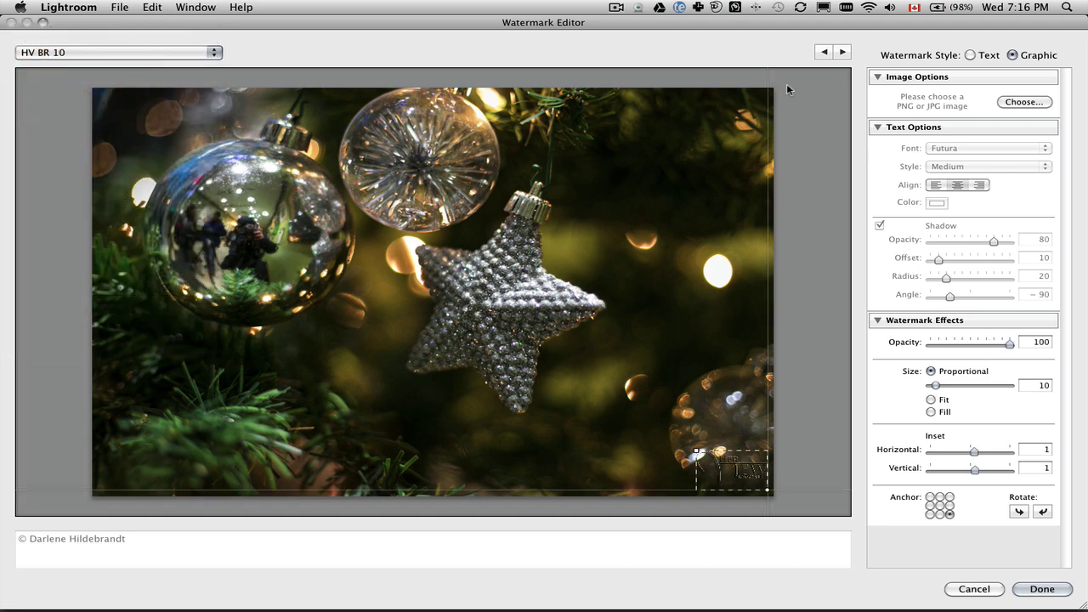
click(842, 53)
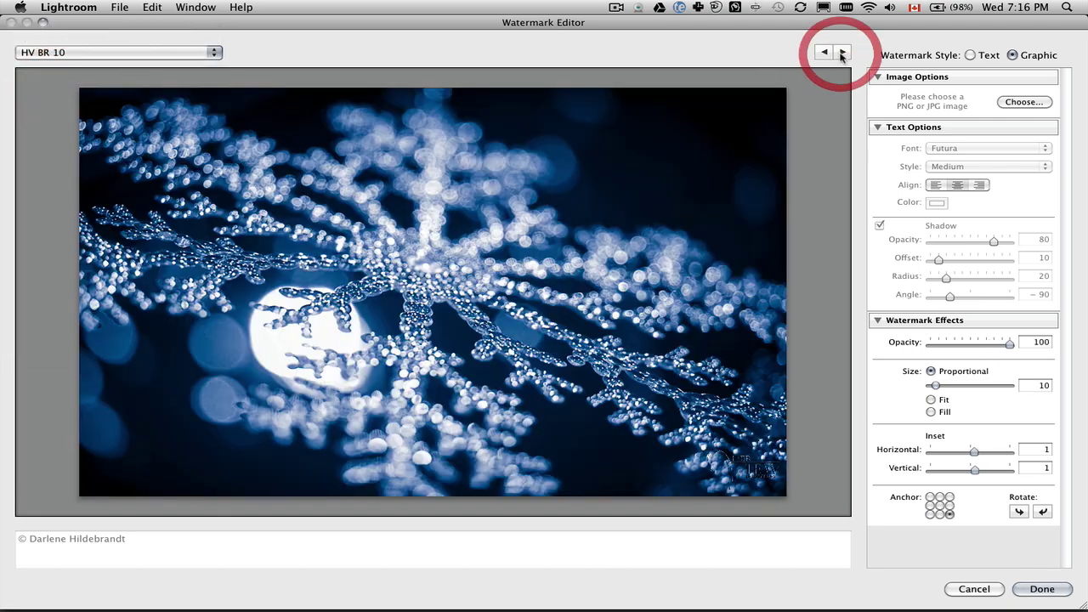
click(843, 53)
click(842, 53)
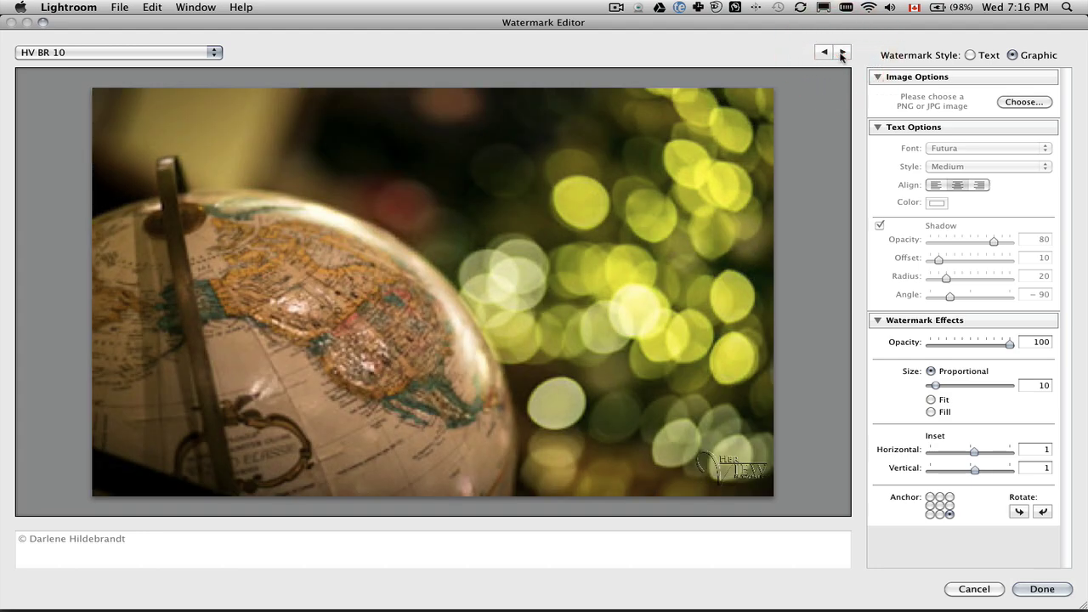
click(842, 53)
click(843, 53)
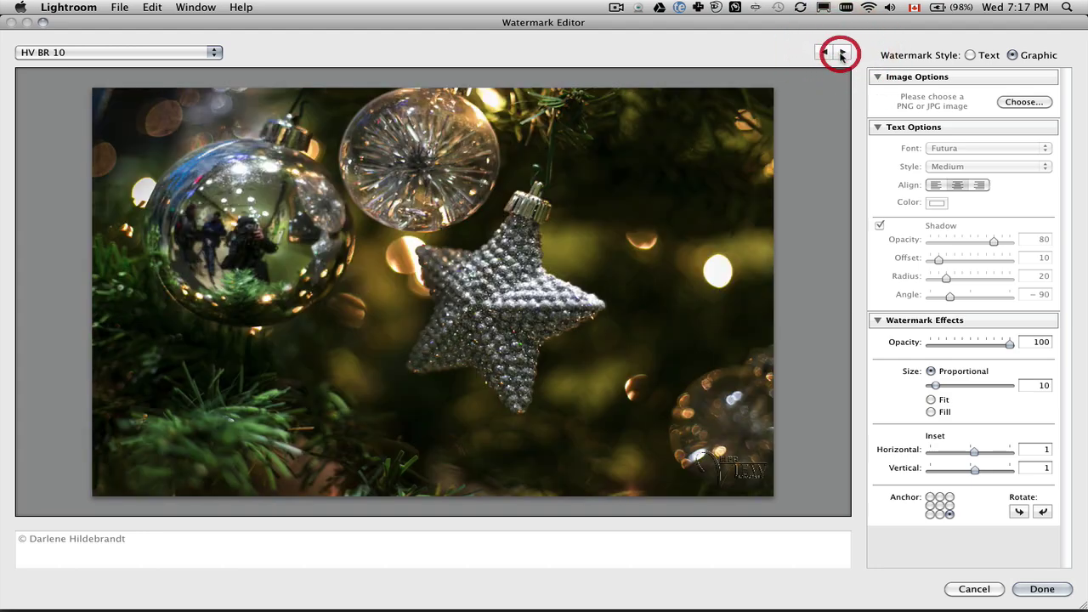
Switch back to the HV BL 10 watermark preset and preview it on each of the selected photos.
click(167, 55)
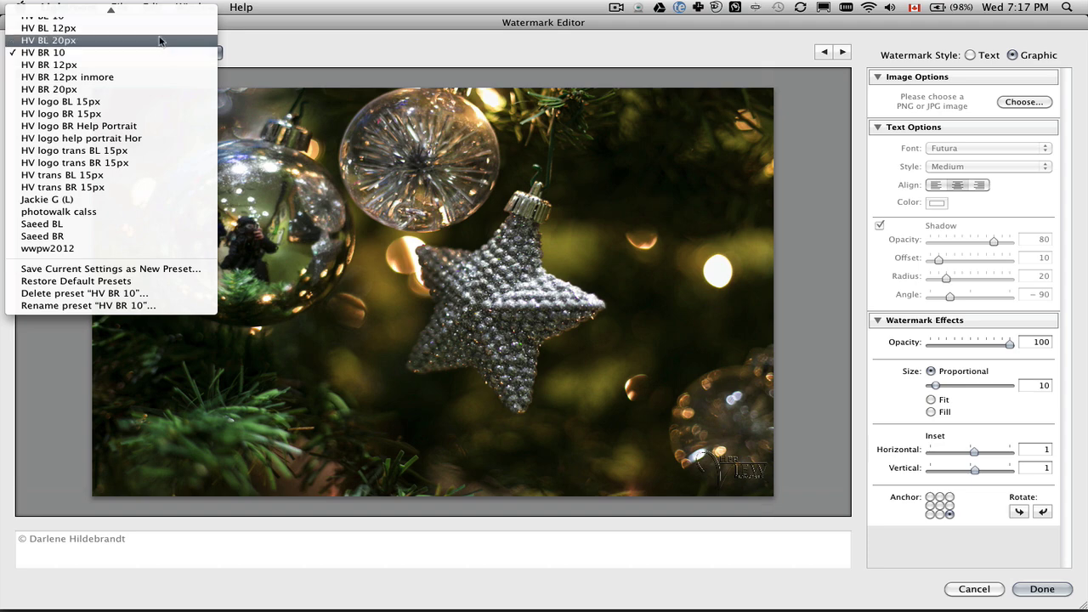
scroll(160, 39, up, 2)
click(160, 39)
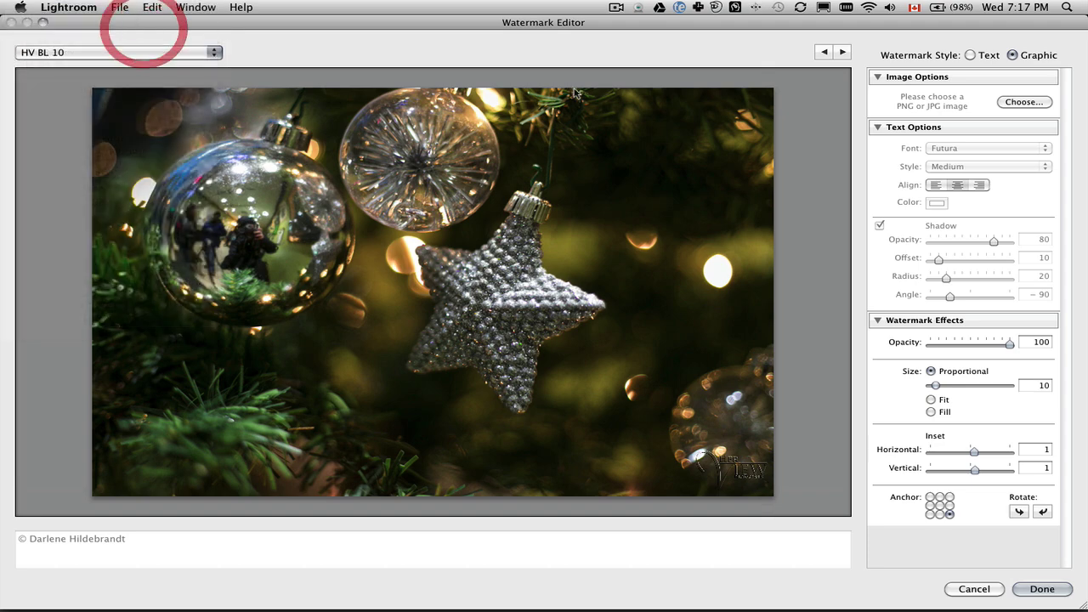
click(843, 53)
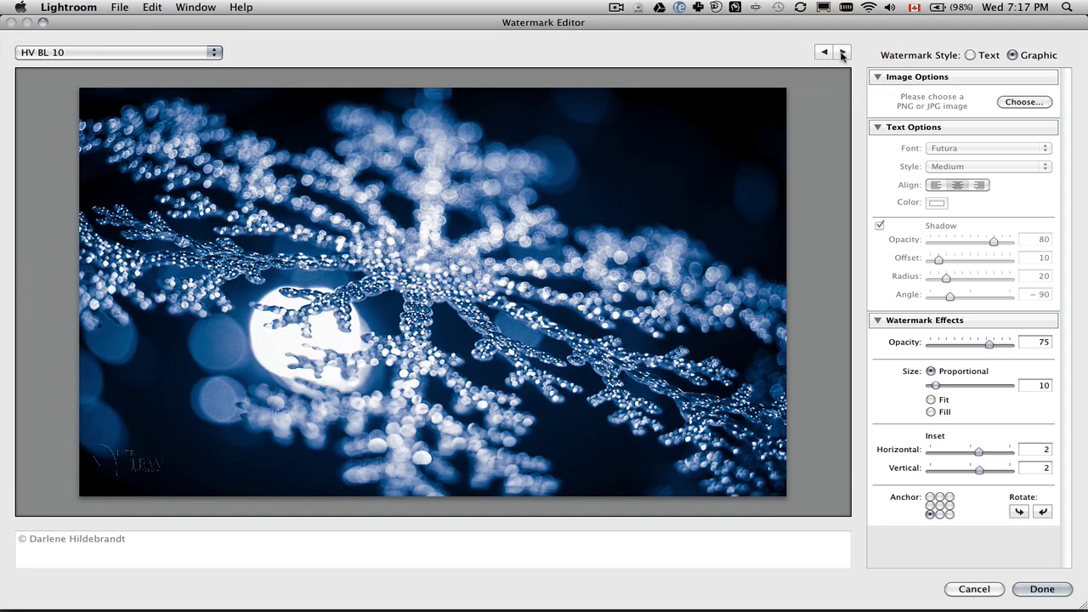
click(843, 53)
click(842, 53)
click(843, 52)
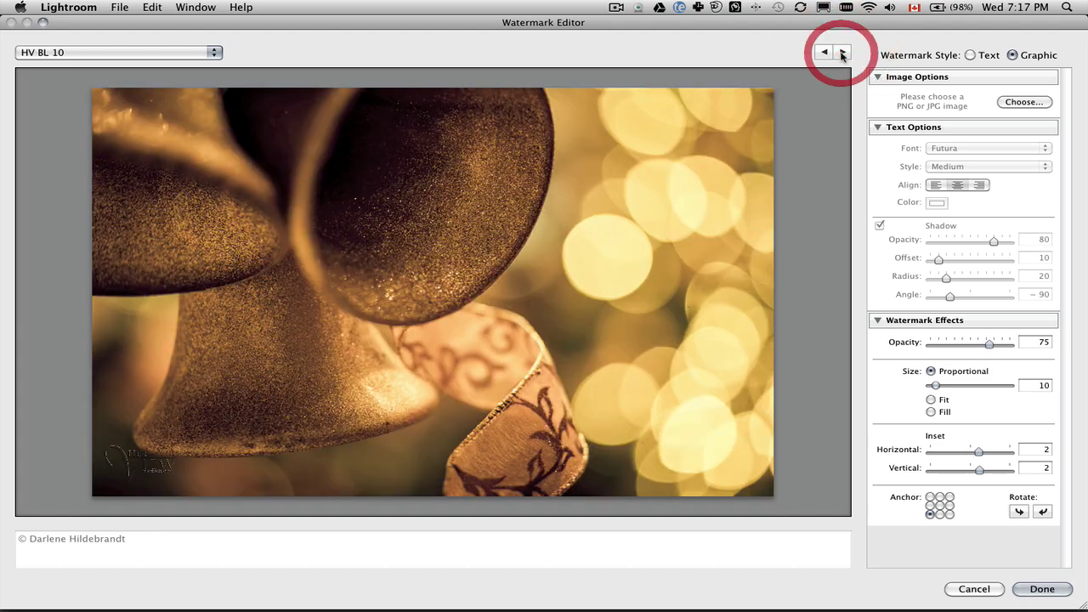
click(842, 53)
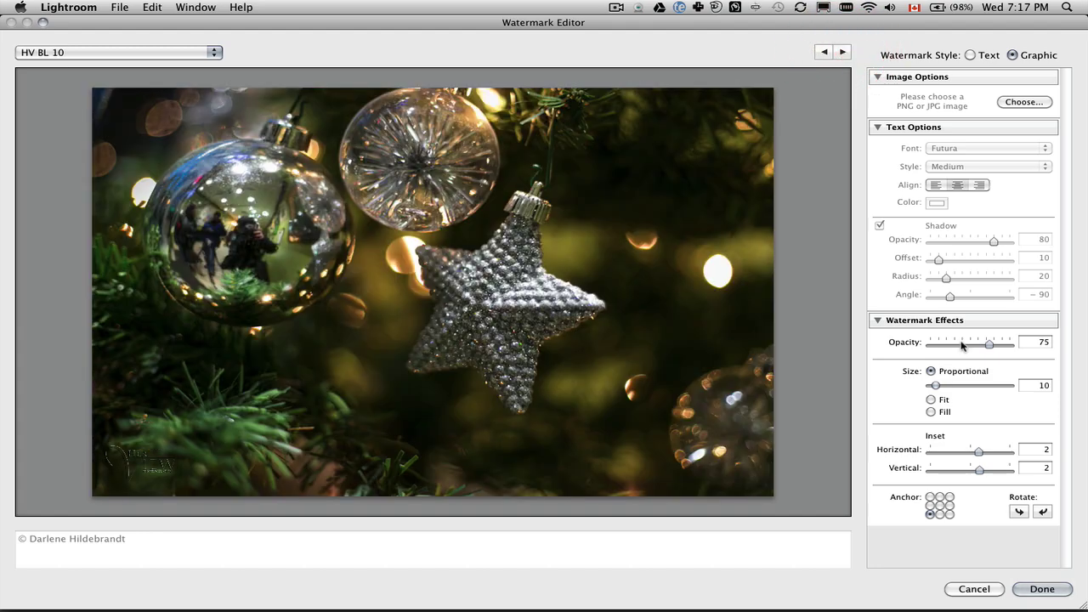
Set the HV BL 10 watermark's horizontal and vertical insets to 1.
click(1039, 449)
text(1)
key(Tab)
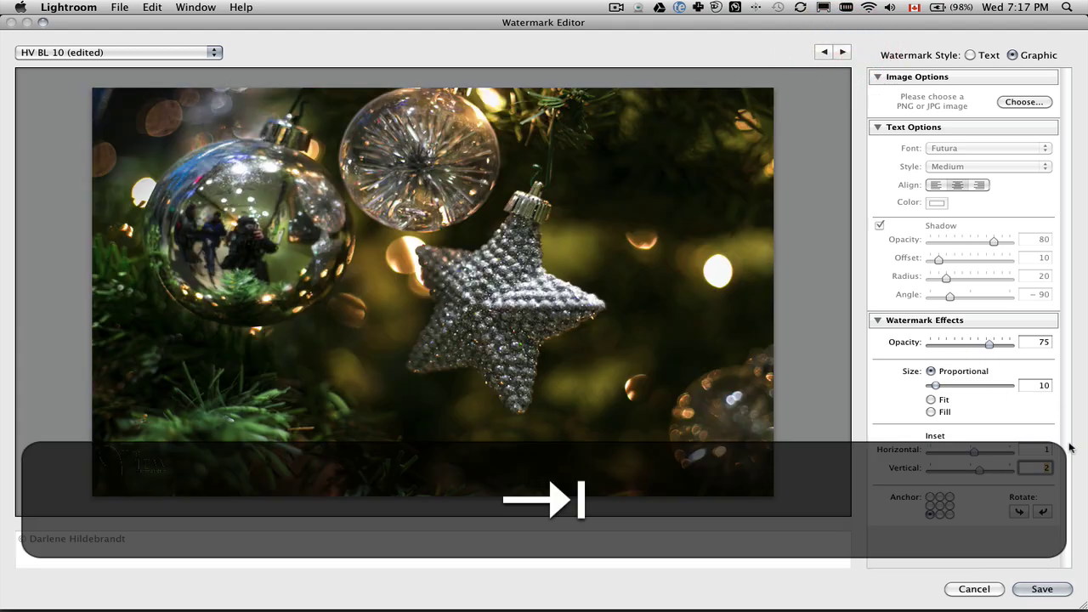
text(1)
Preview the watermark with its edited insets on each of the selected photos.
click(841, 54)
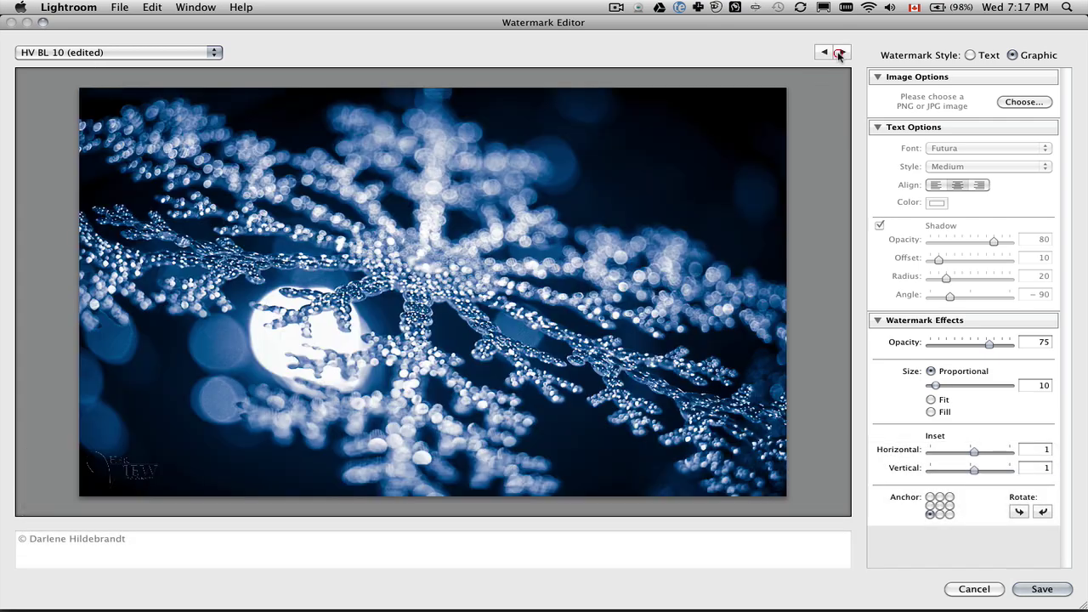
click(841, 53)
click(841, 54)
click(842, 54)
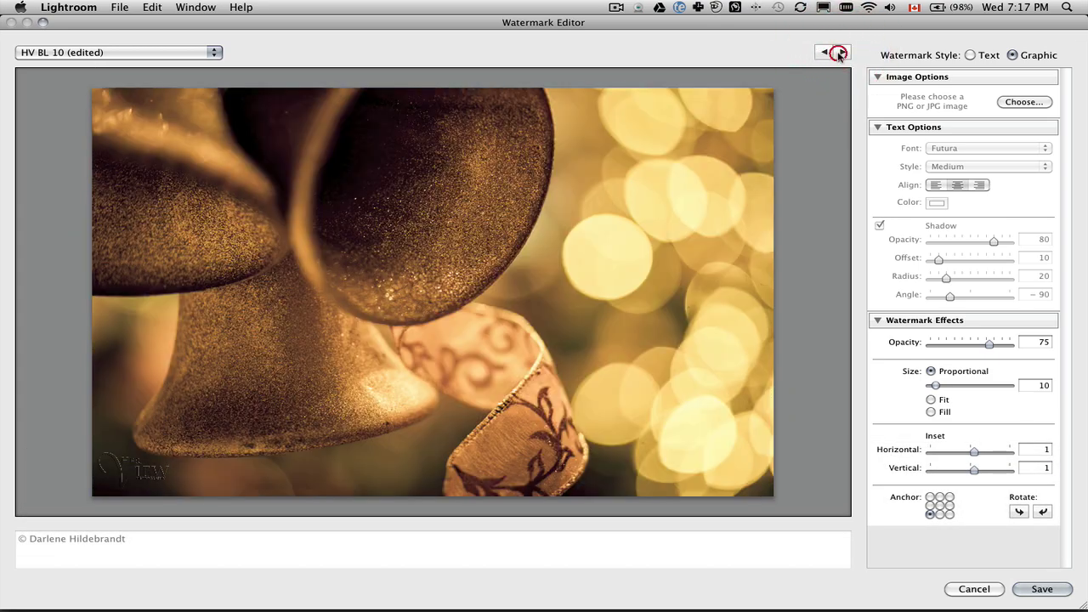
click(842, 54)
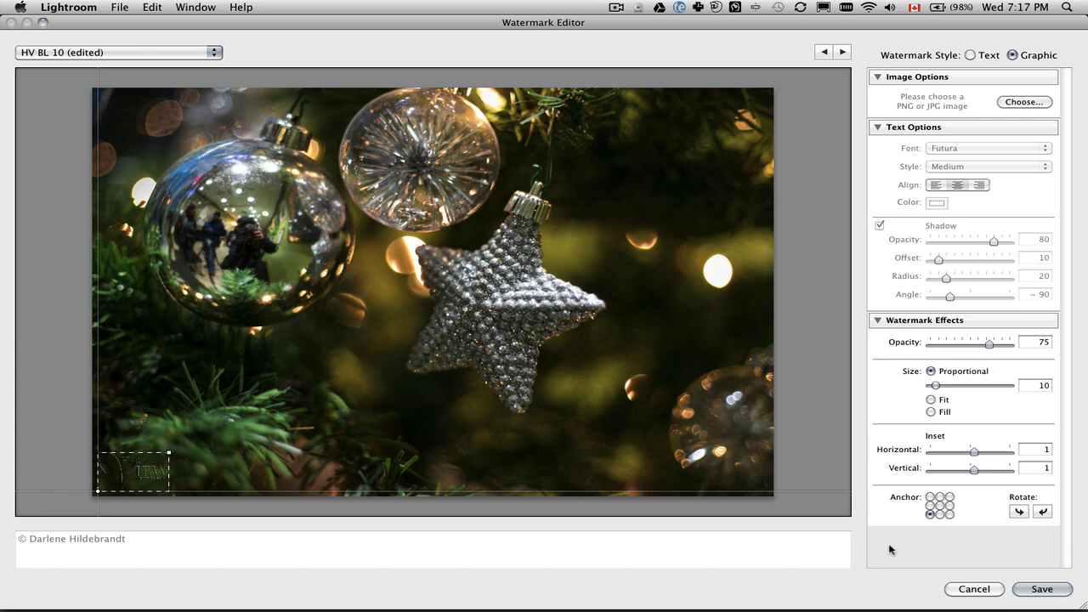
key(F12)
click(821, 329)
Save the edited watermark as a new preset named HV BL10 1+1.
click(1043, 589)
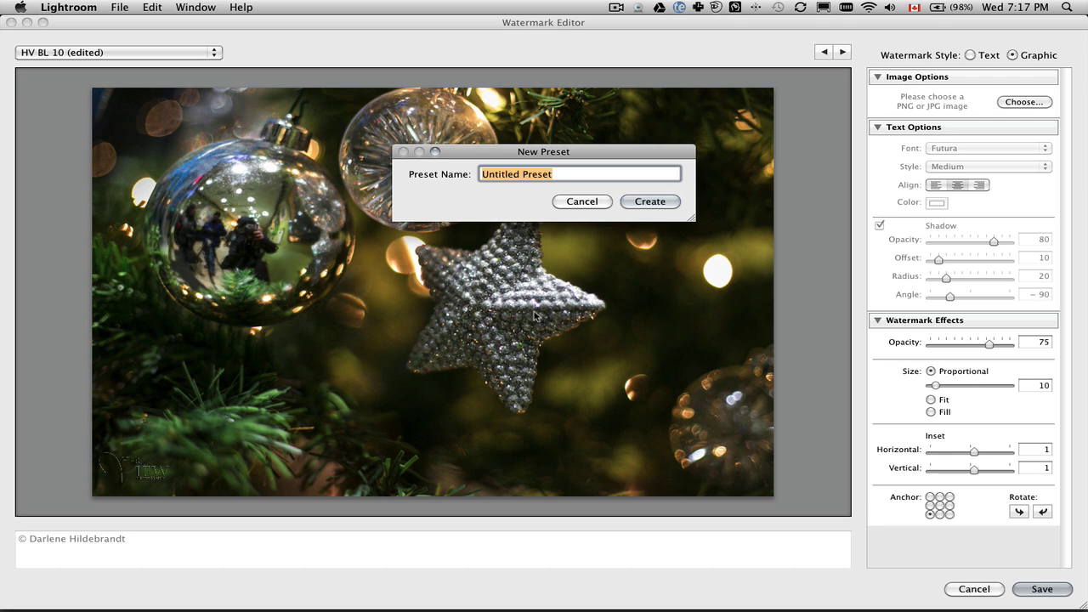
key(shift)
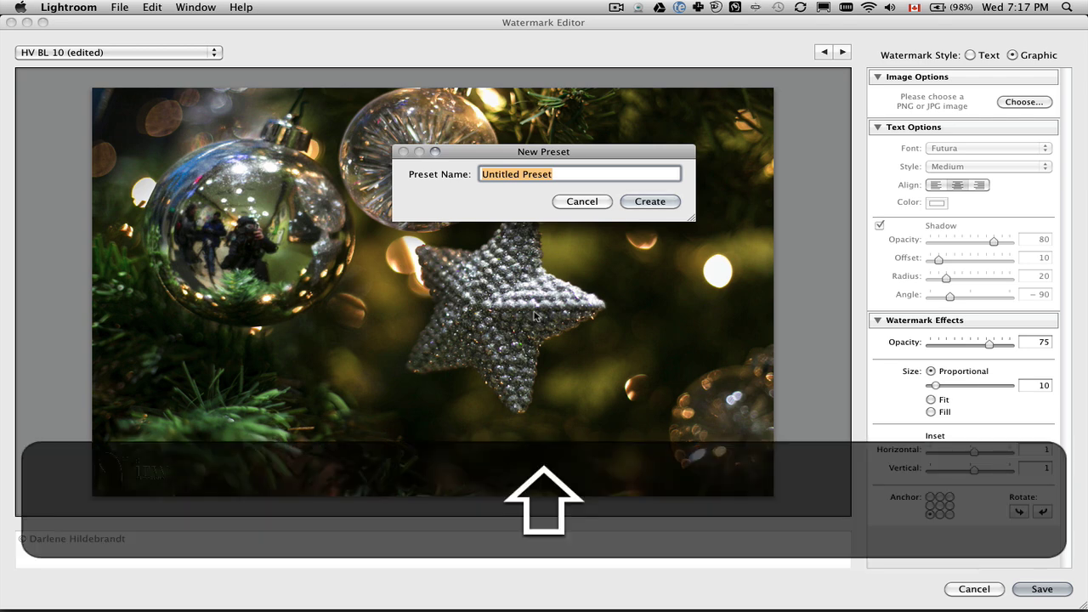
text(HV )
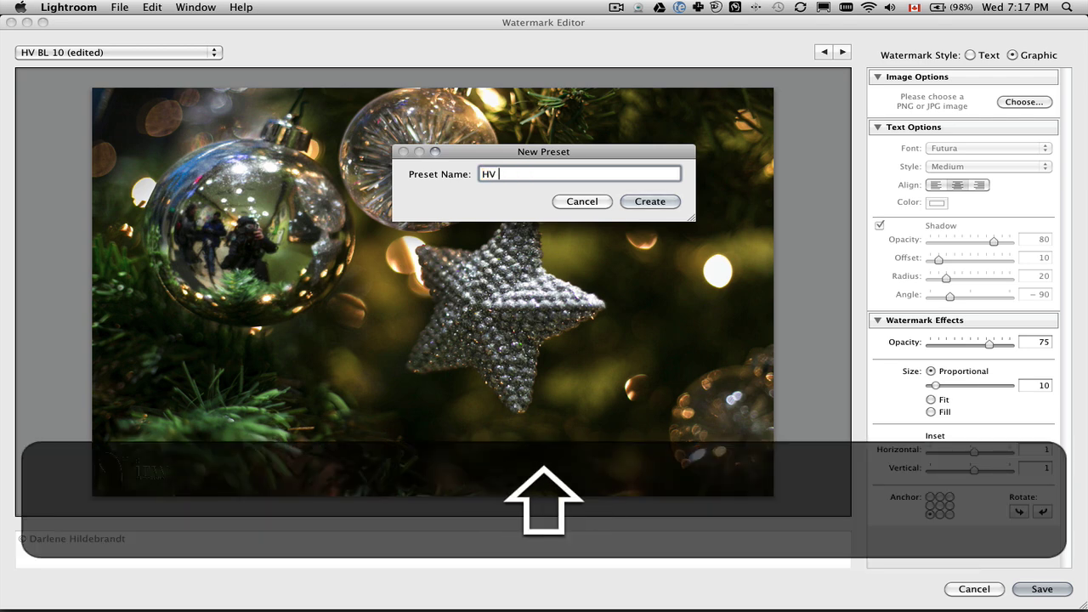
text(BL10)
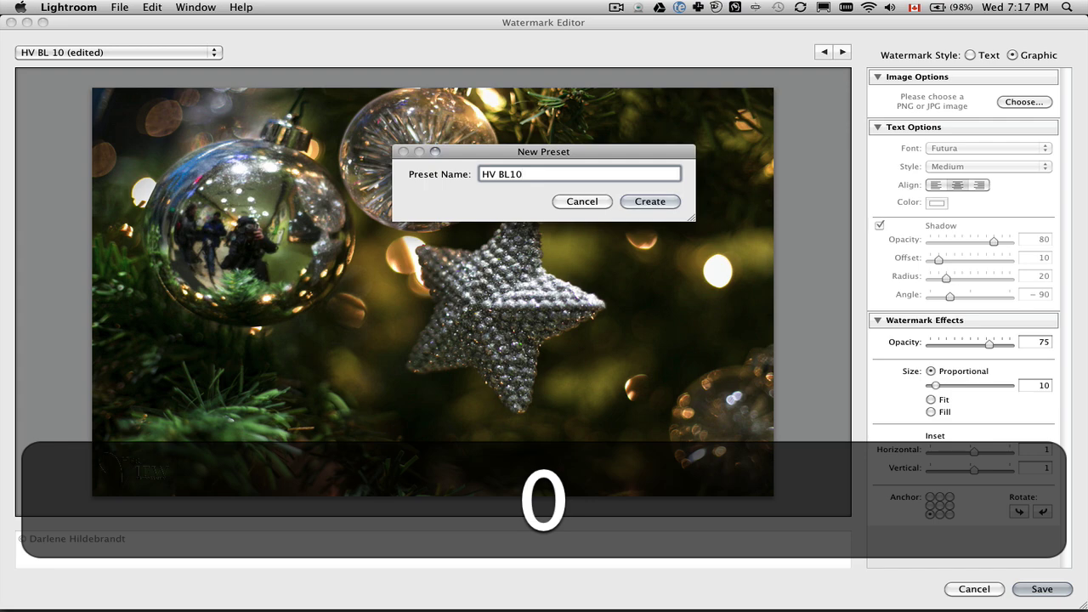
text( 1+1)
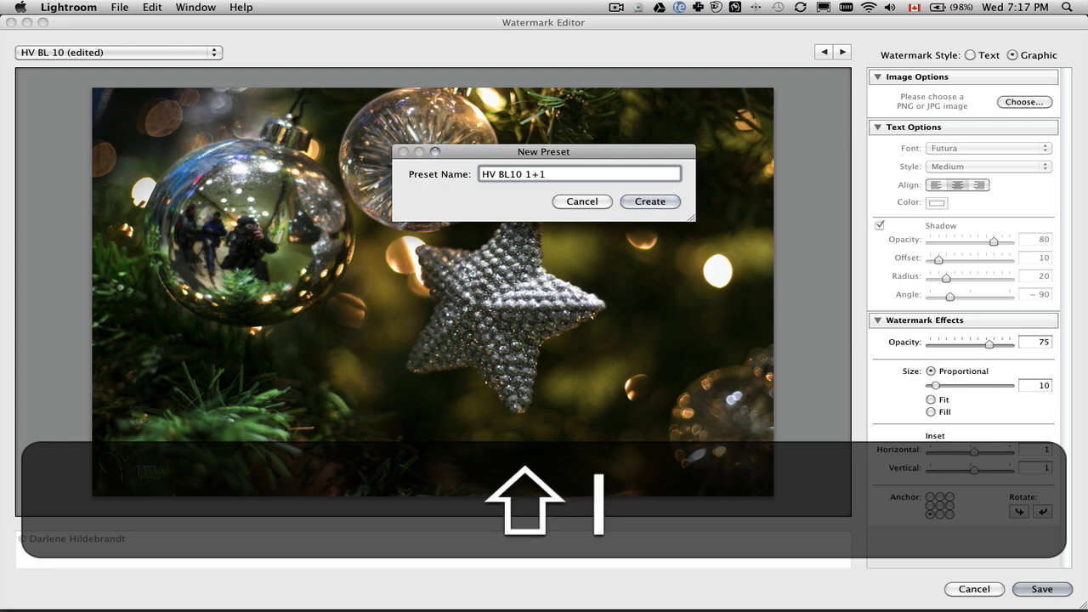
key(Return)
key(Return)
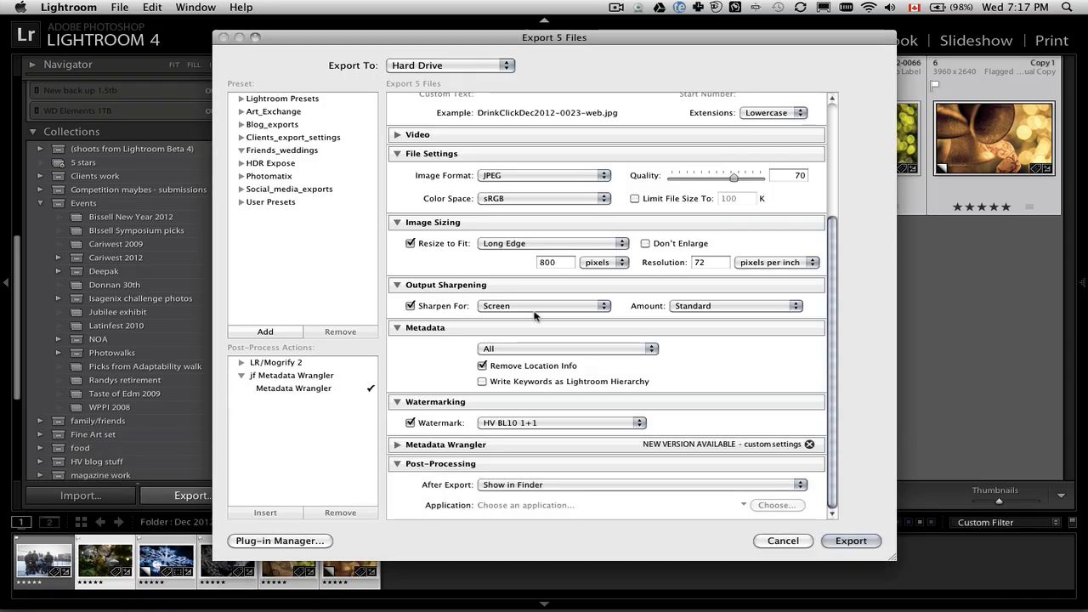
Keep HV BL10 1+1 as the export watermark and Show in Finder as the after-export action.
click(527, 423)
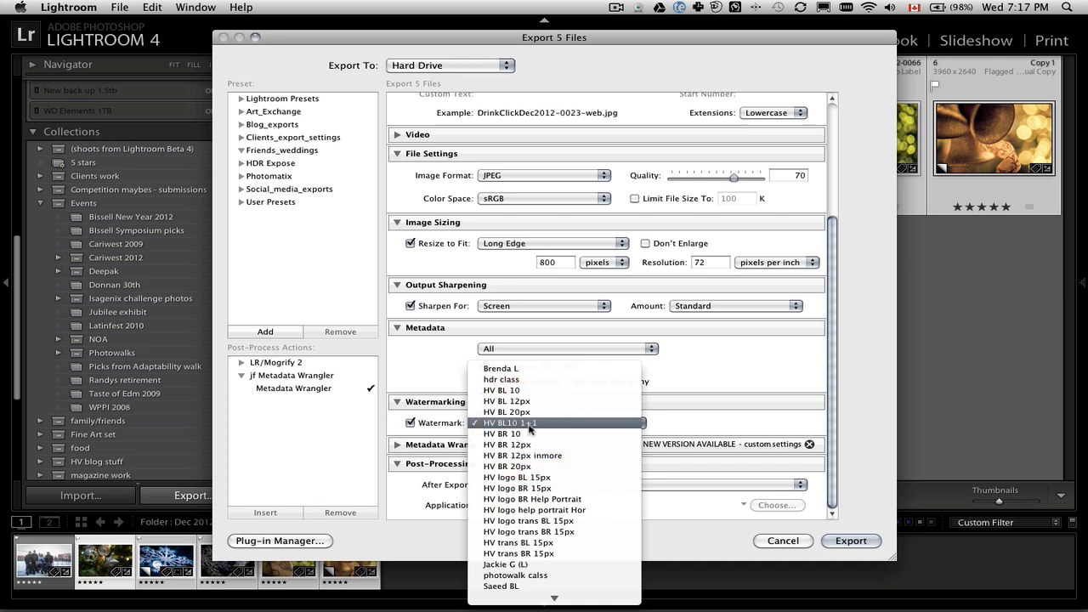
click(541, 424)
click(542, 425)
click(523, 424)
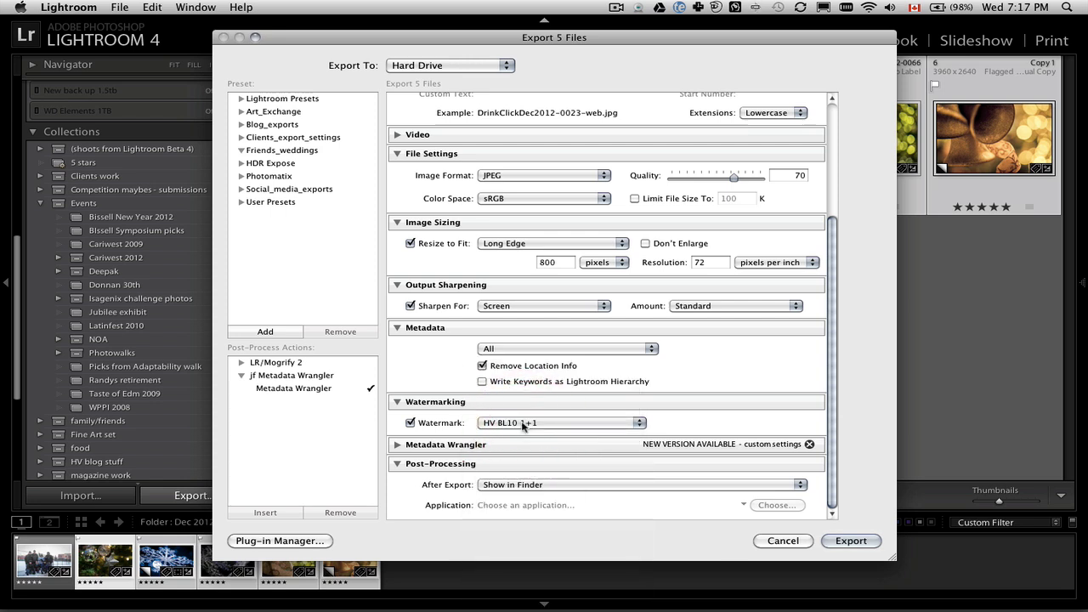
click(567, 486)
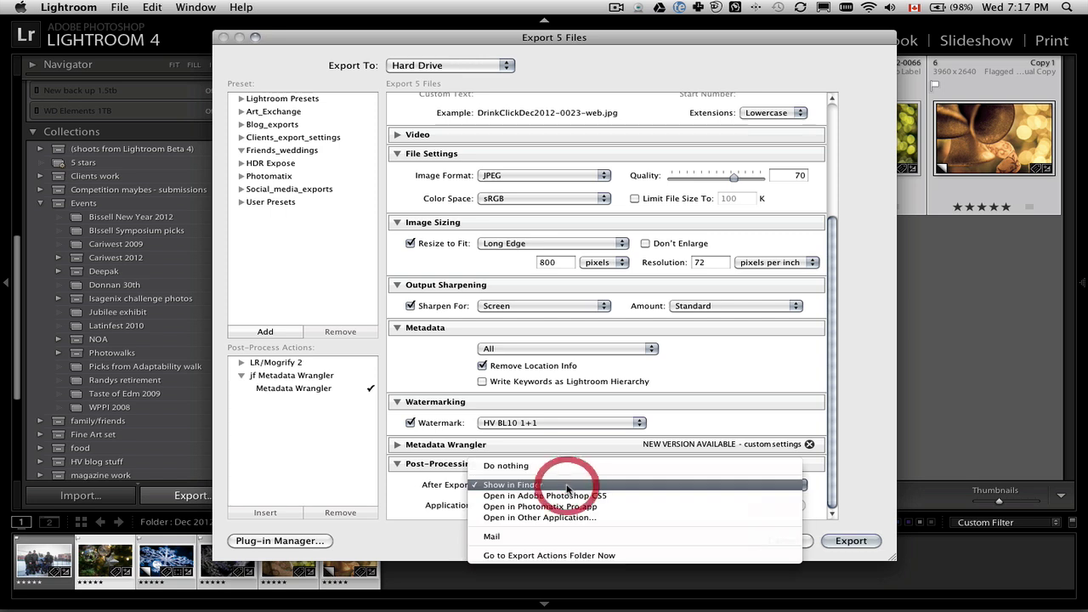
click(493, 489)
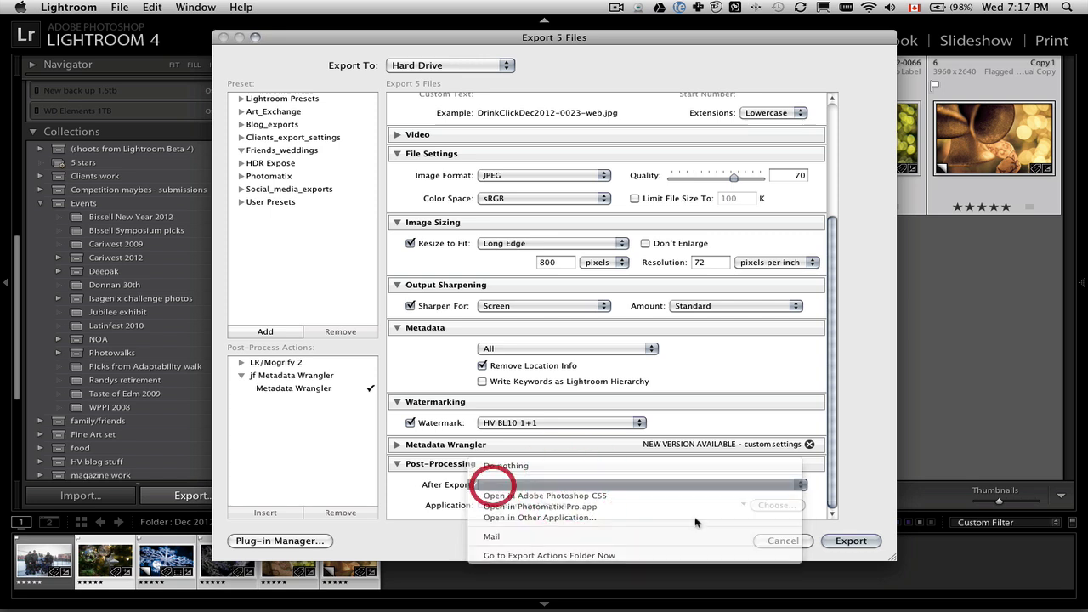
Export the photos into a new folder named save for web demo inside Images on the 2TB WD Main Drive.
click(849, 540)
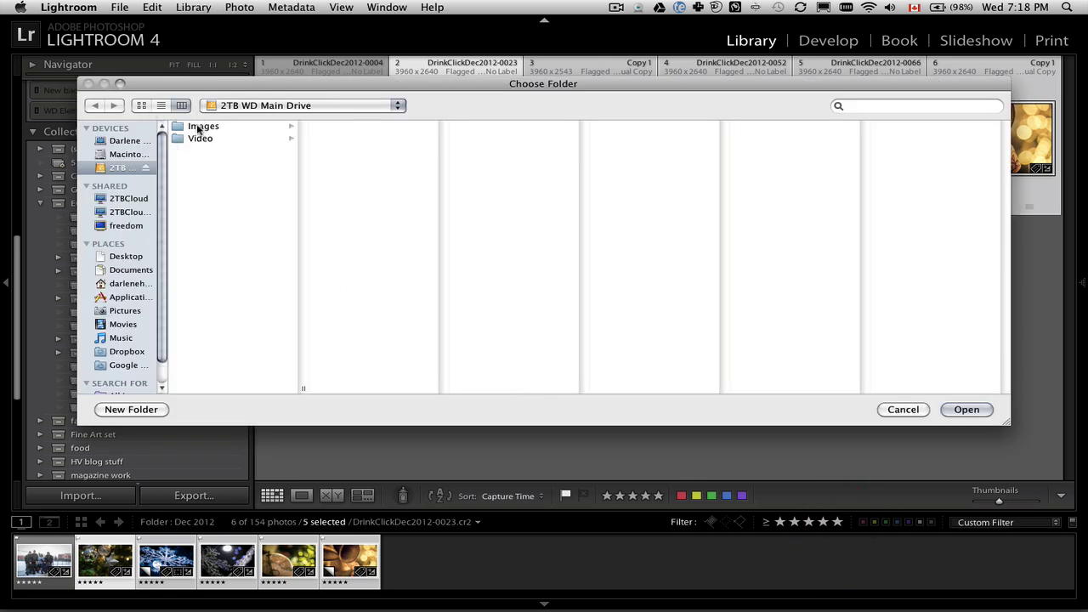
click(201, 126)
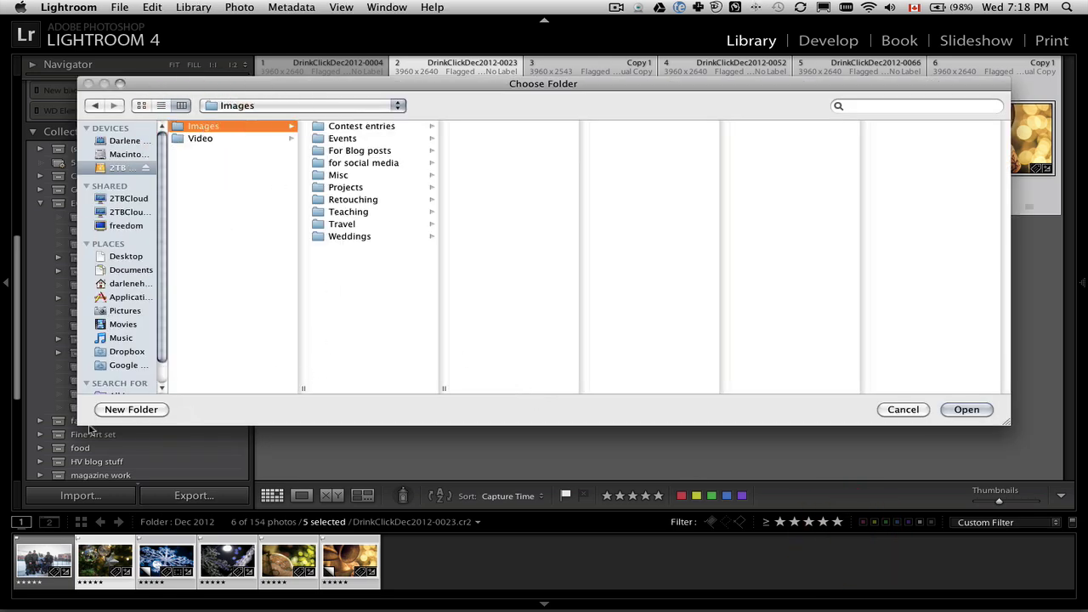
click(128, 409)
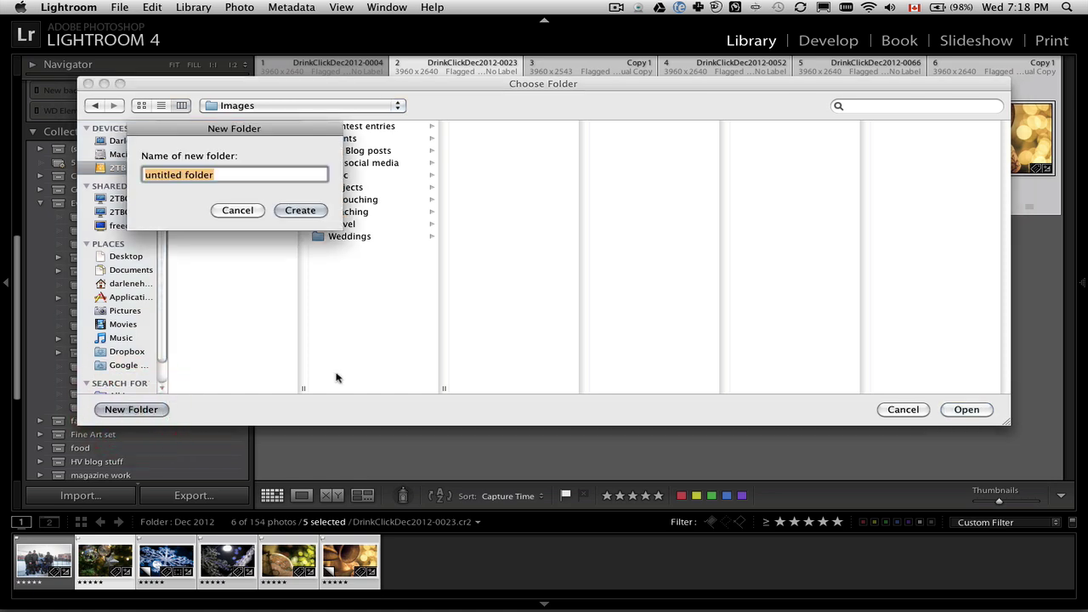
text(sa)
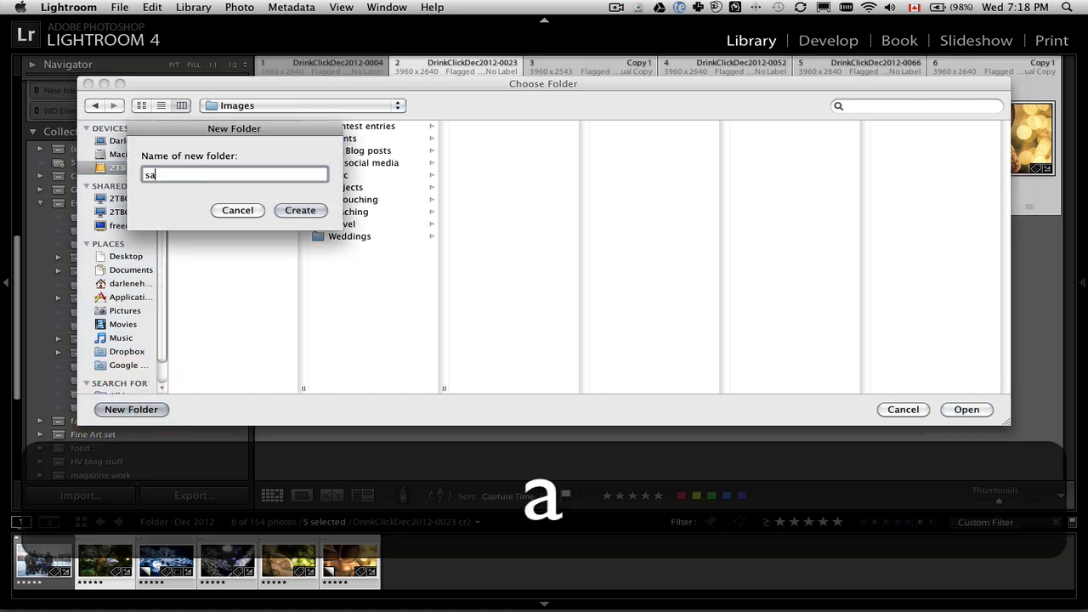
text(ve for web demo)
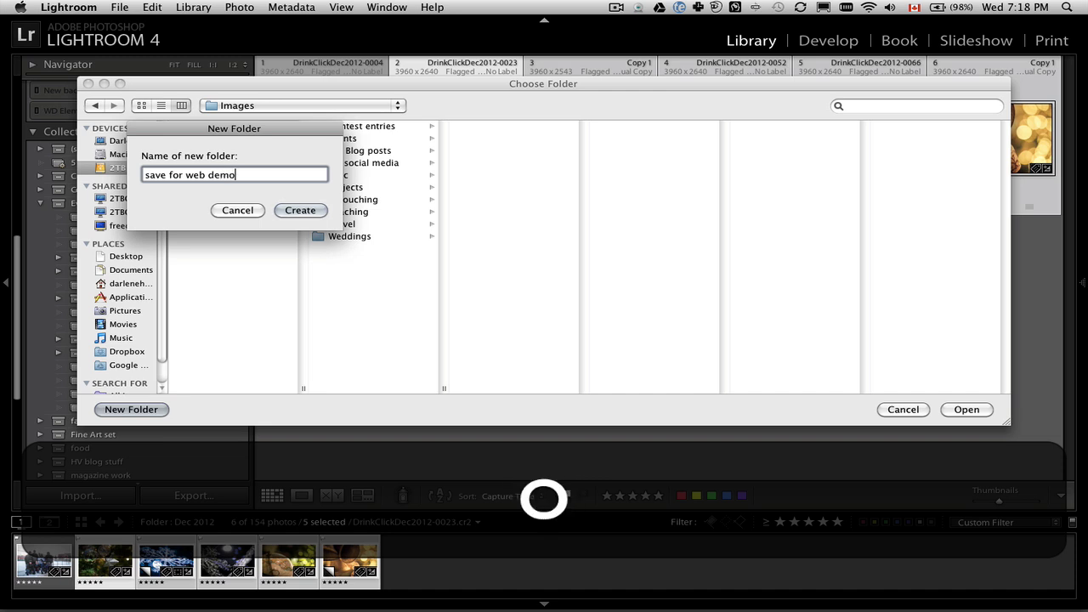
key(Return)
key(Return)
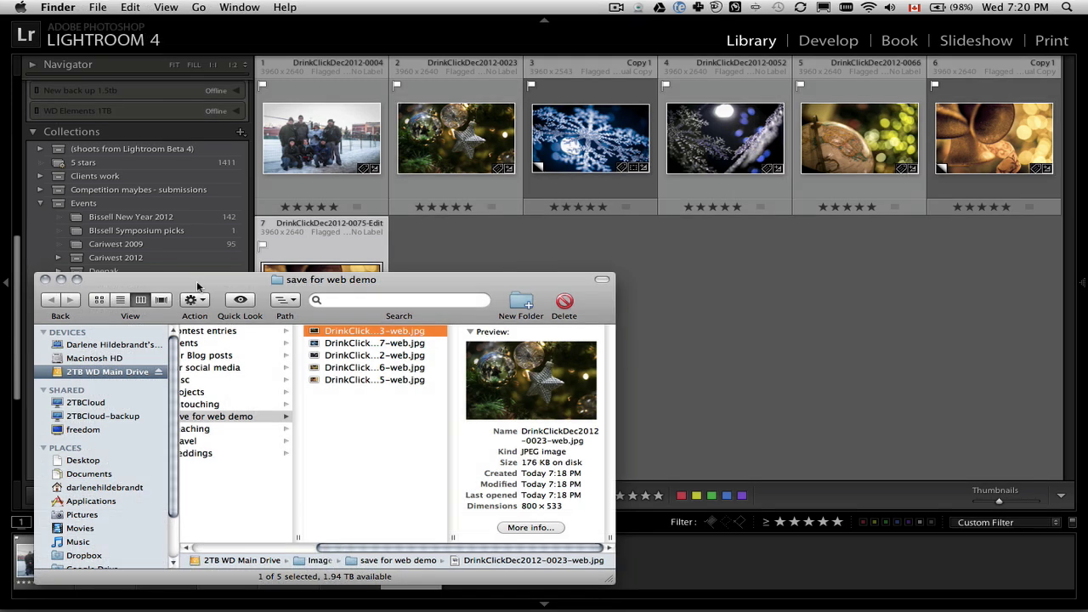
Select the save for web demo folder in Finder and enlarge its file list to fit the full file names.
scroll(327, 472, left, 3)
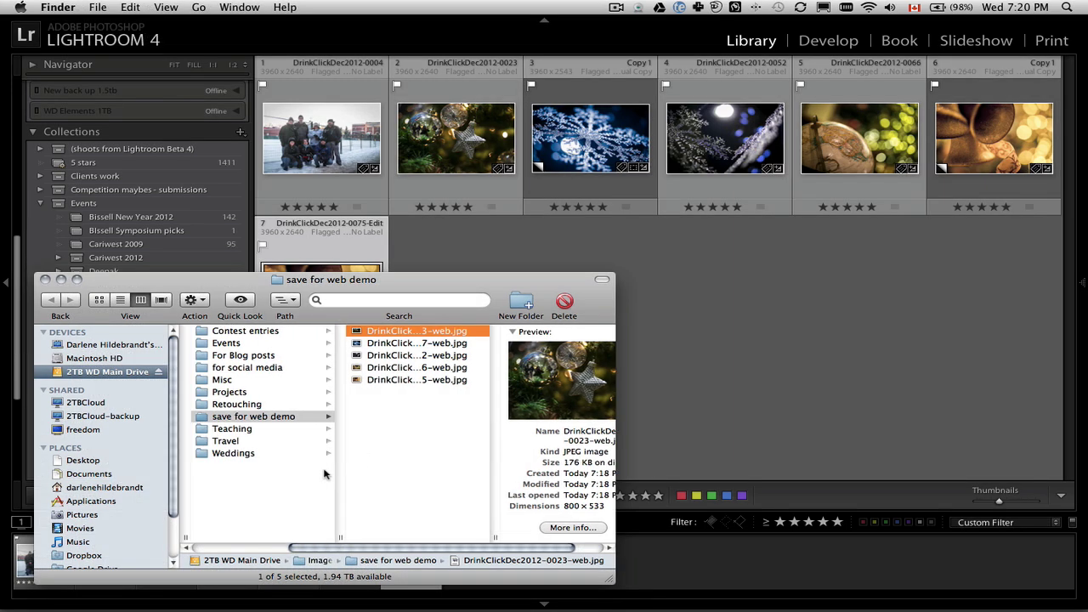
click(322, 417)
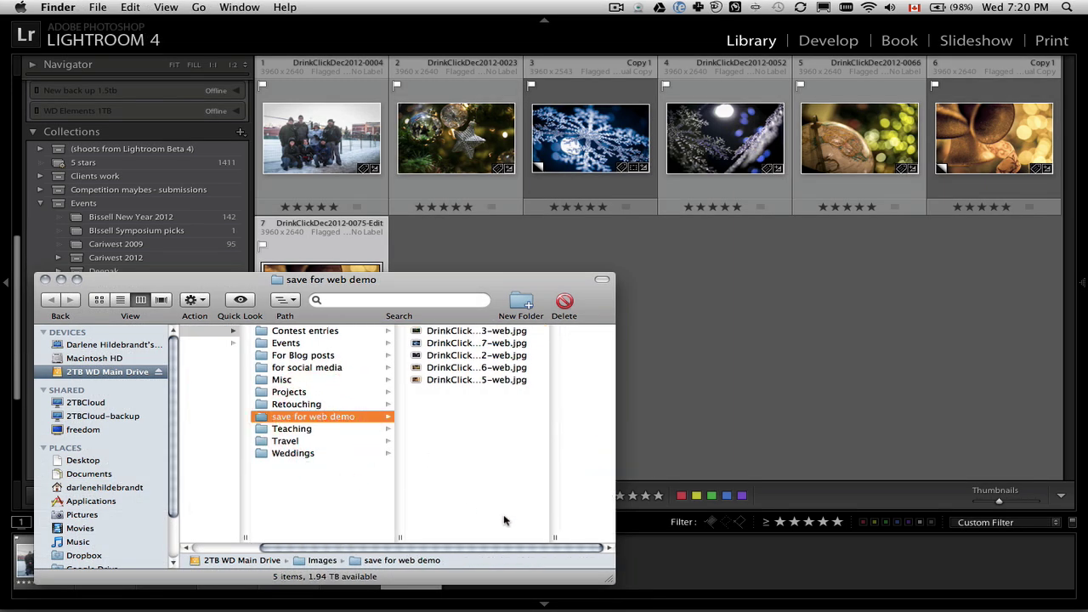
double_click(554, 538)
drag(638, 531, 724, 521)
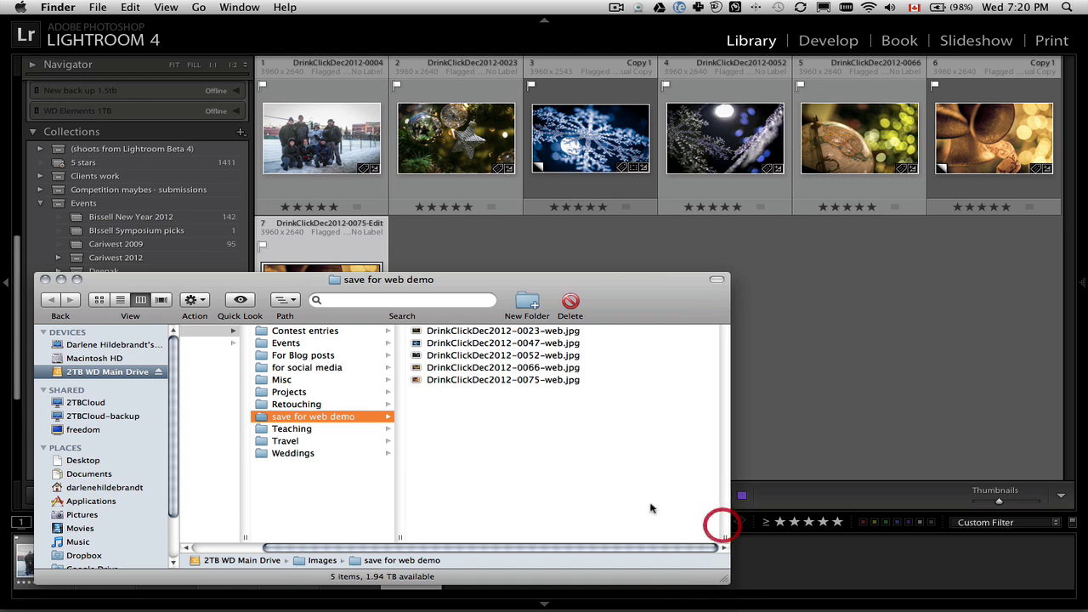
Examine the pixel dimensions of the exported file DrinkClickDec2012-0023-web.jpg.
click(439, 332)
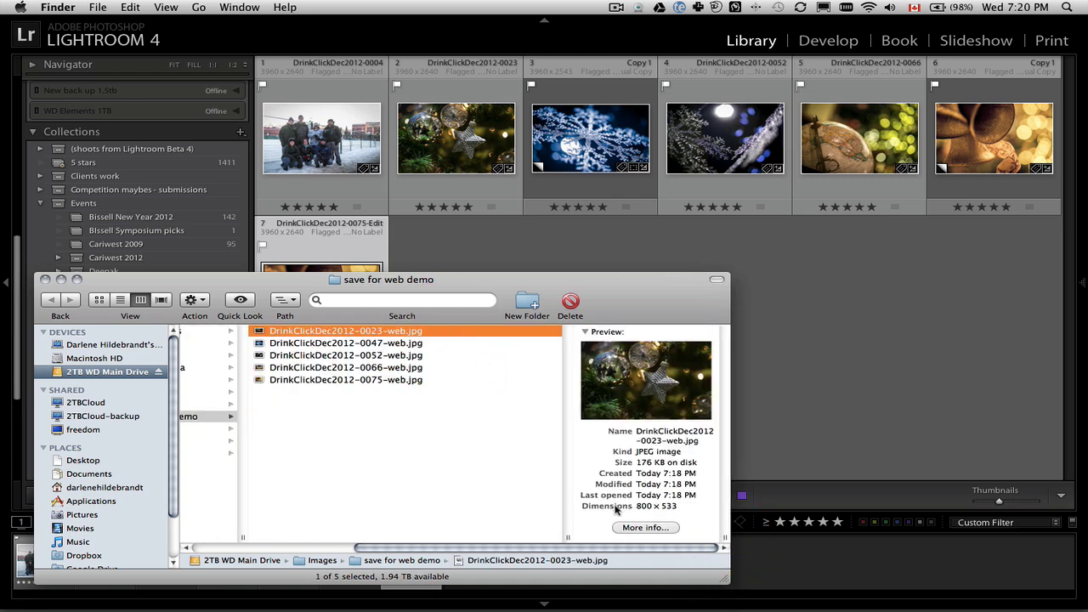
drag(634, 507, 678, 507)
key(super)
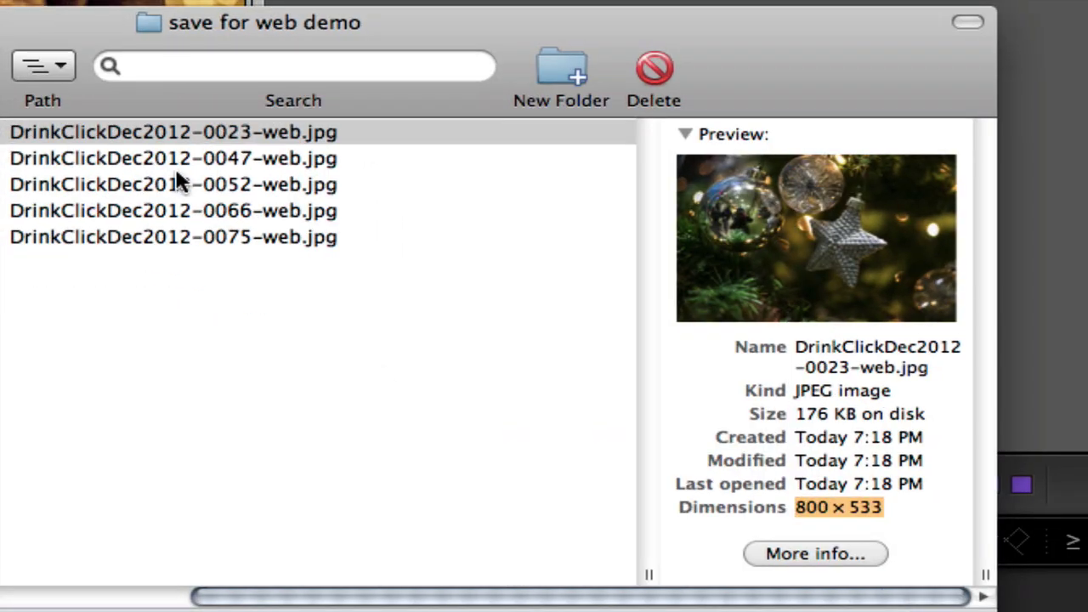
Go through the exported JPEG files and compare their previews, file sizes and pixel dimensions.
click(2, 158)
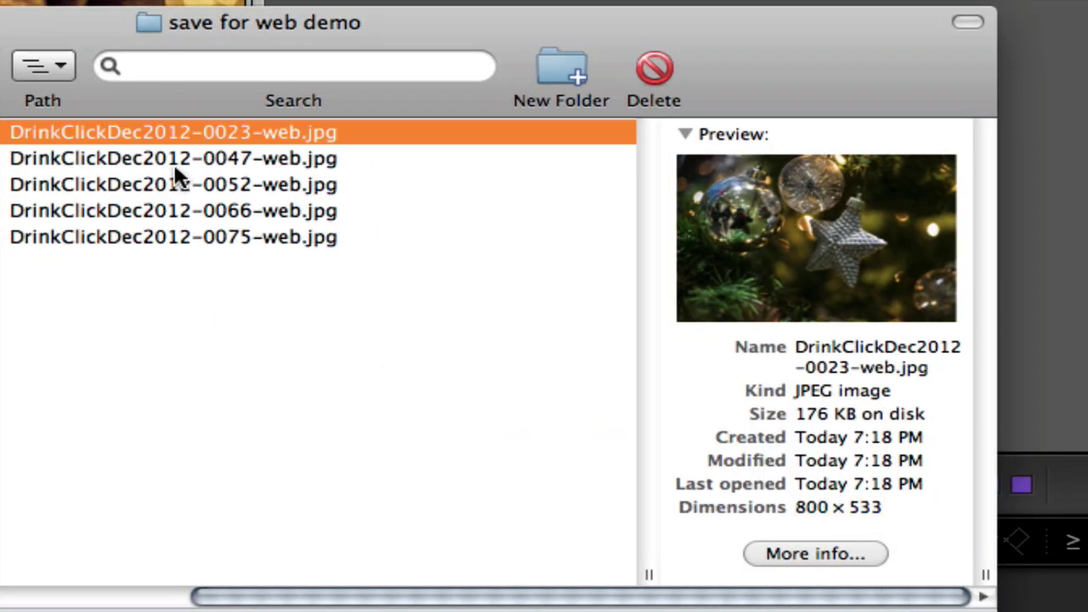
key(Down)
key(Down)
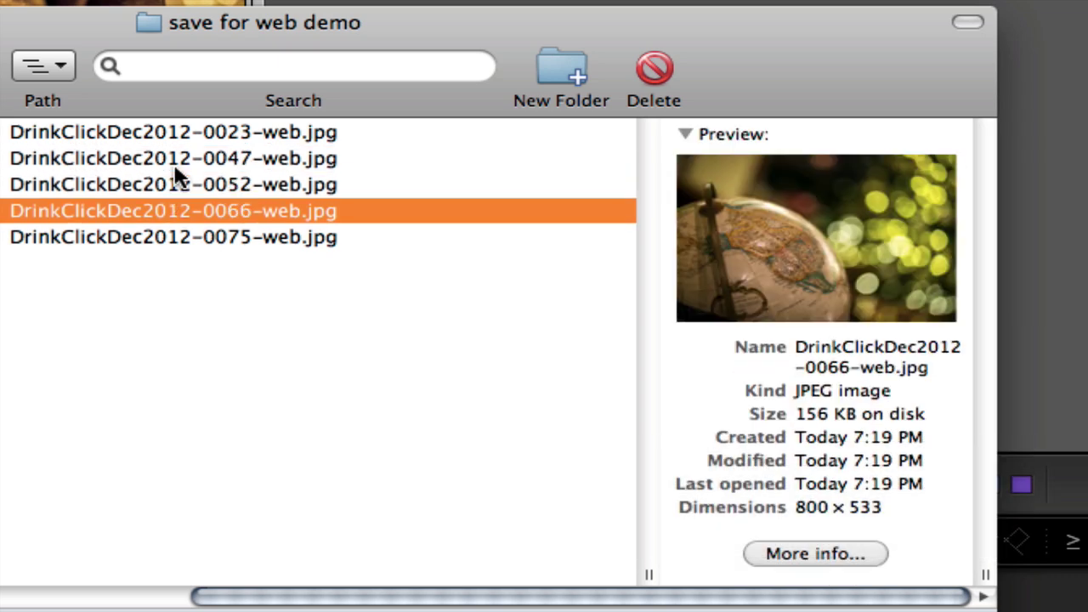
key(Down)
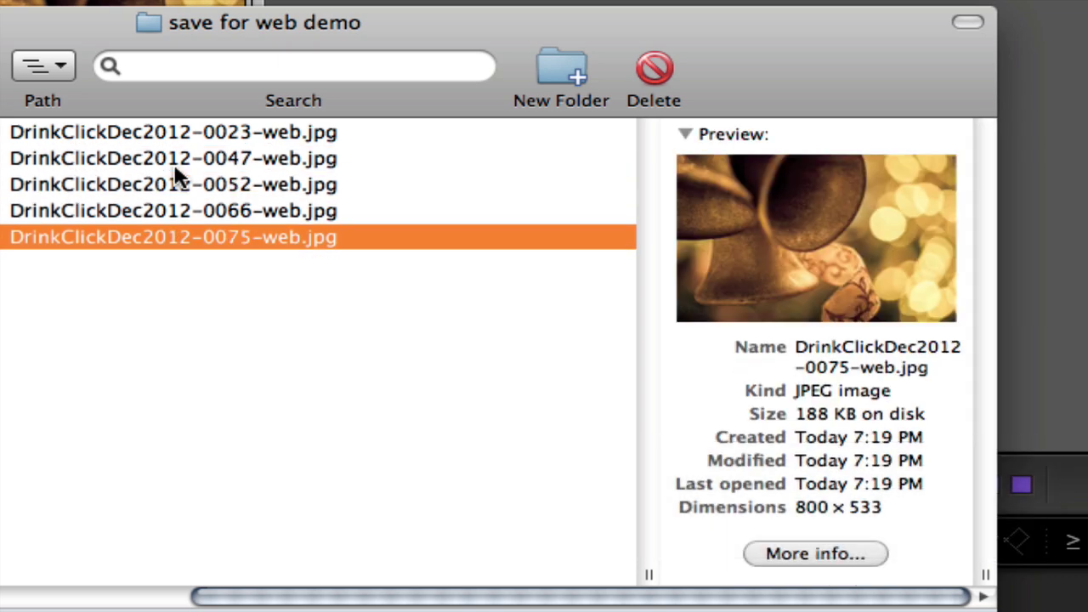
key(Up)
key(Up)
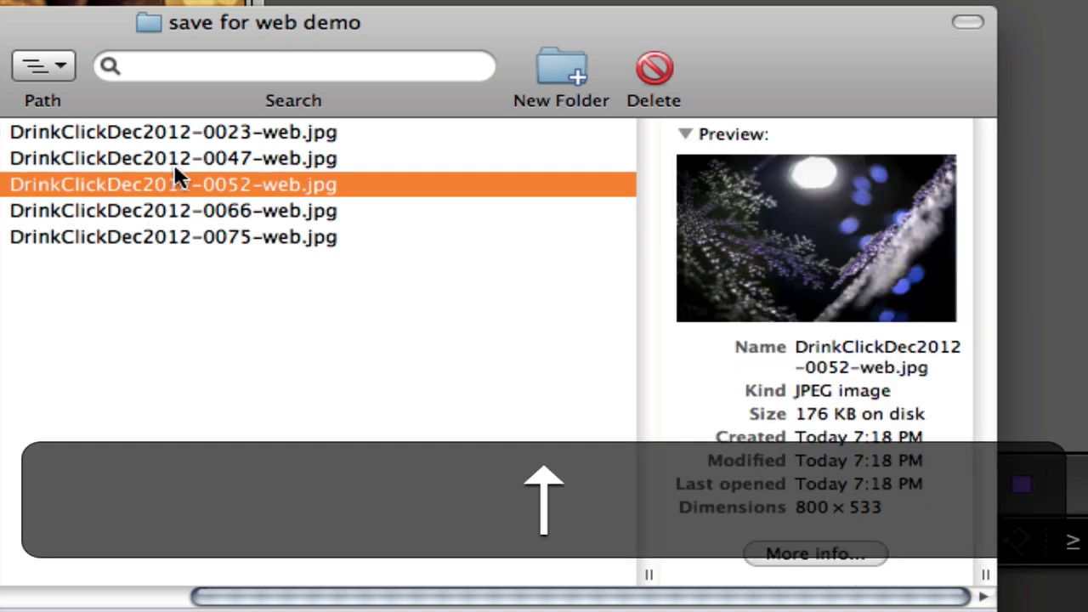
key(Up)
key(Up)
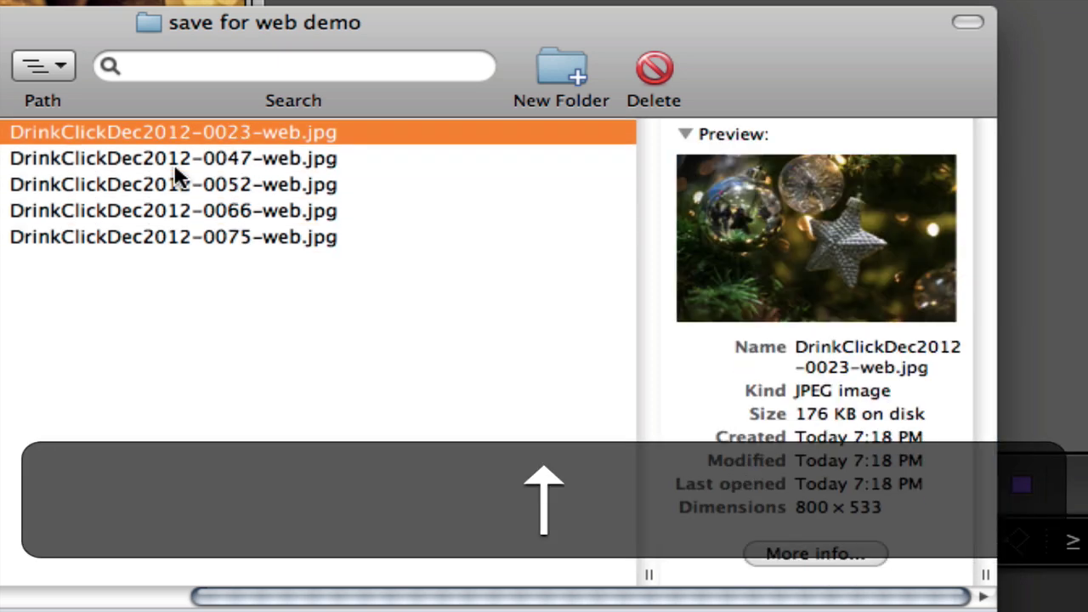
key(Down)
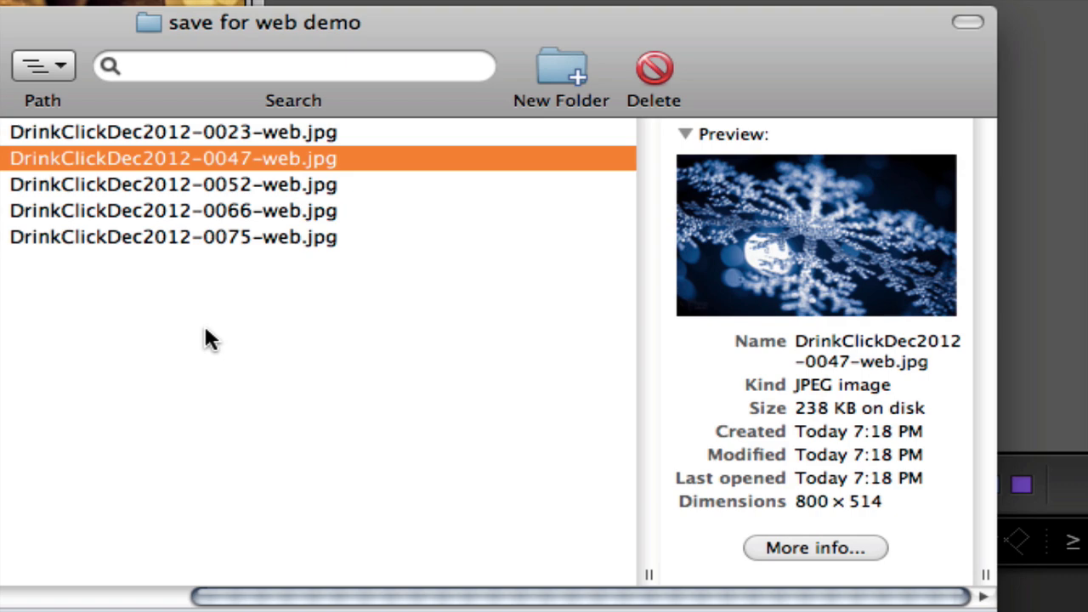
Switch to Photoshop and open the Image Size settings for the golden bells photo.
key(super)
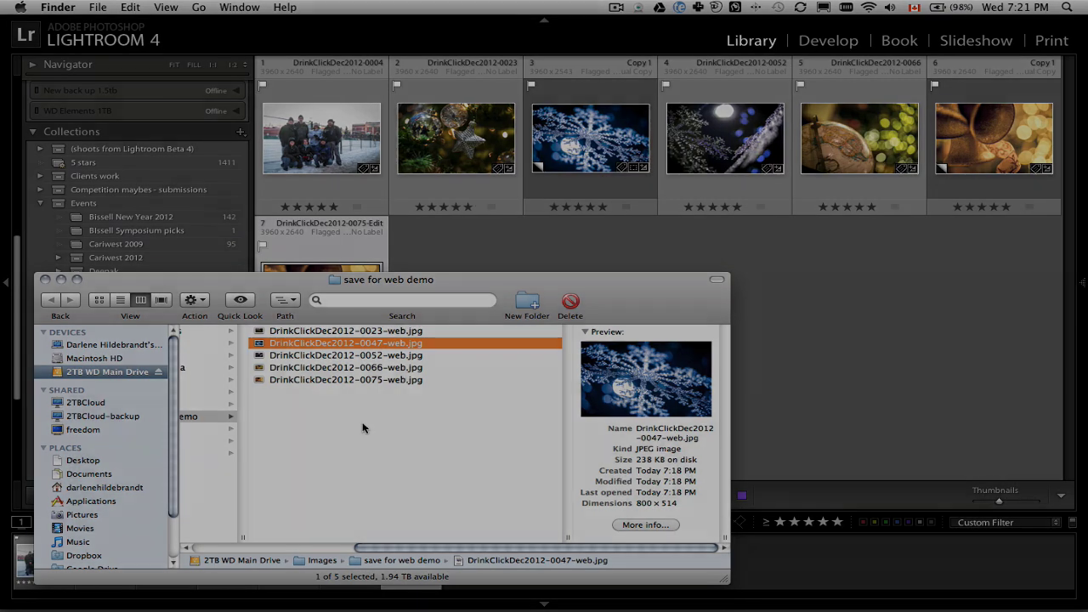
key(super+Tab)
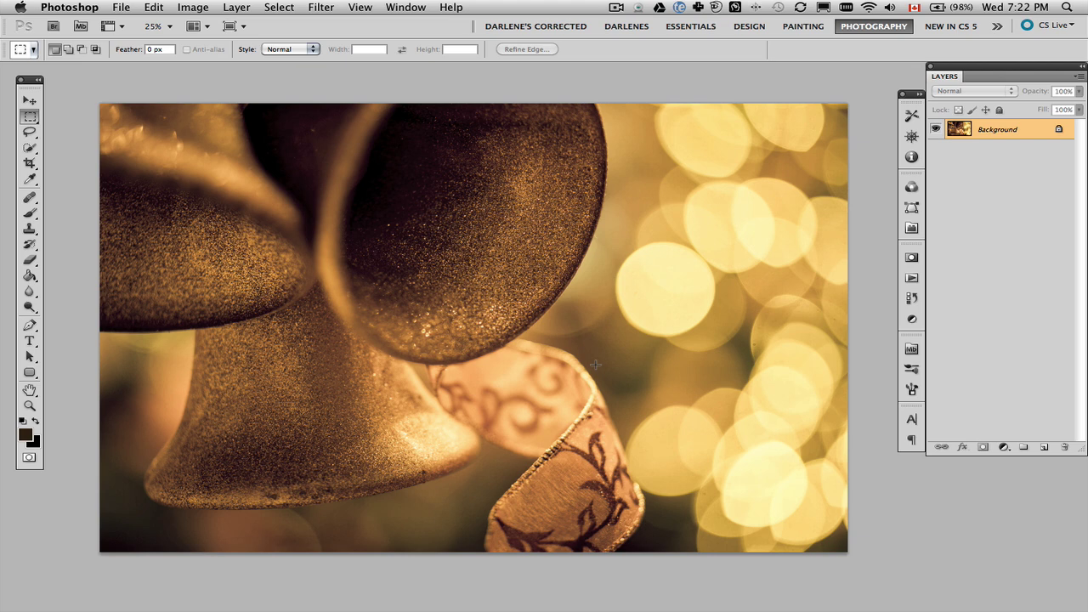
click(193, 7)
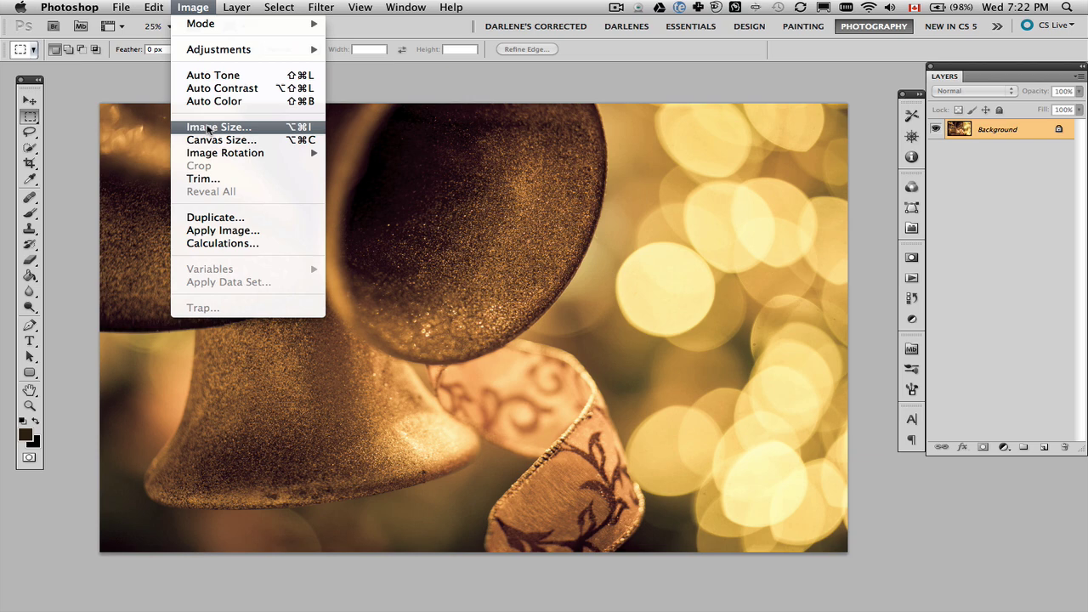
click(376, 82)
key(alt+super+i)
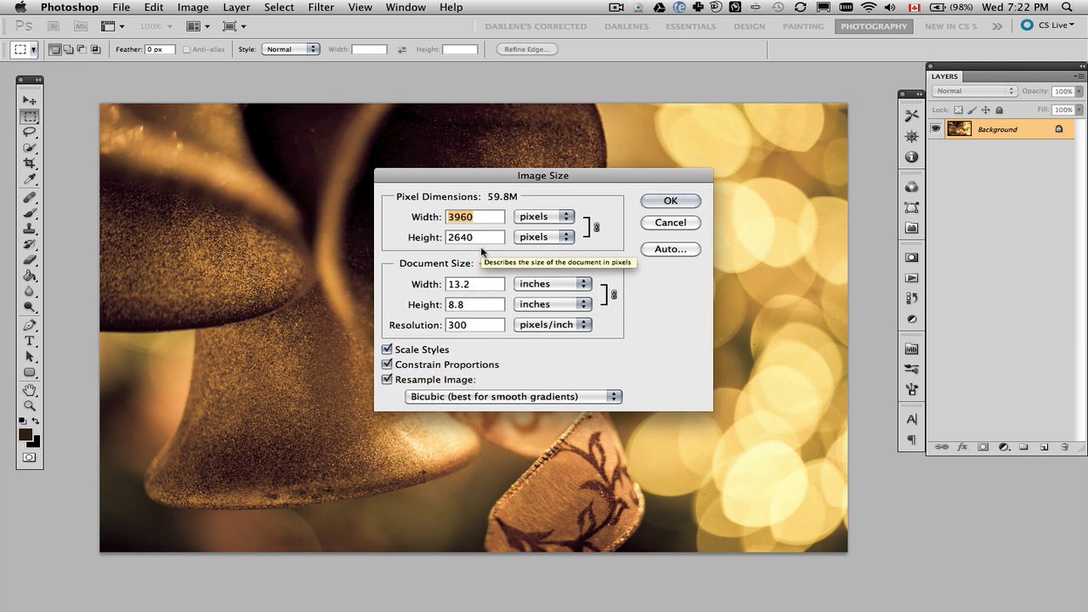
Resize the bells photo to 800 pixels wide at a resolution of 72 pixels/inch with proportions constrained.
text(800)
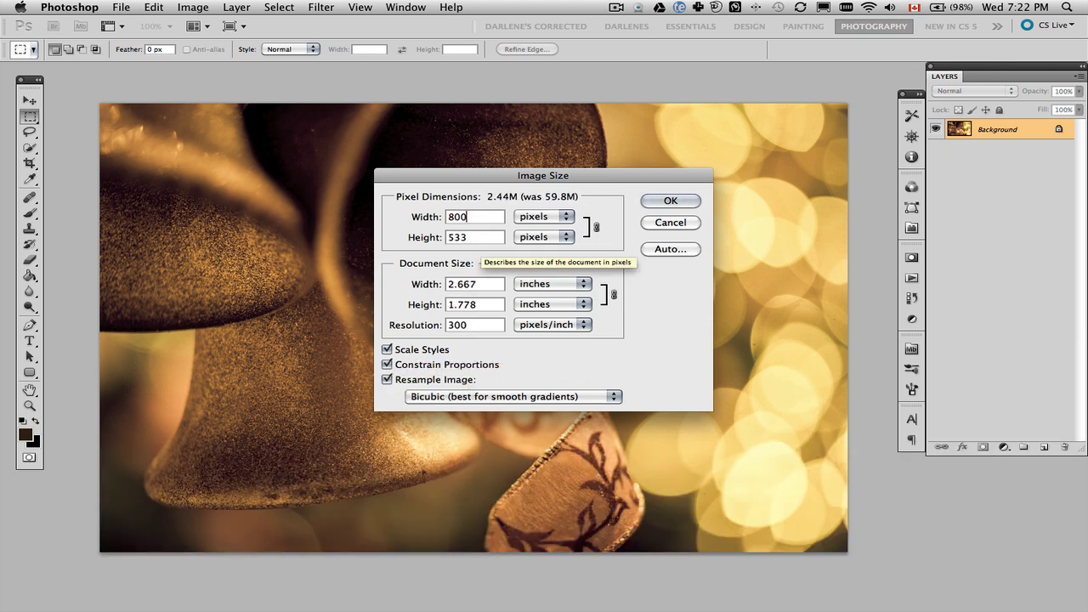
click(568, 287)
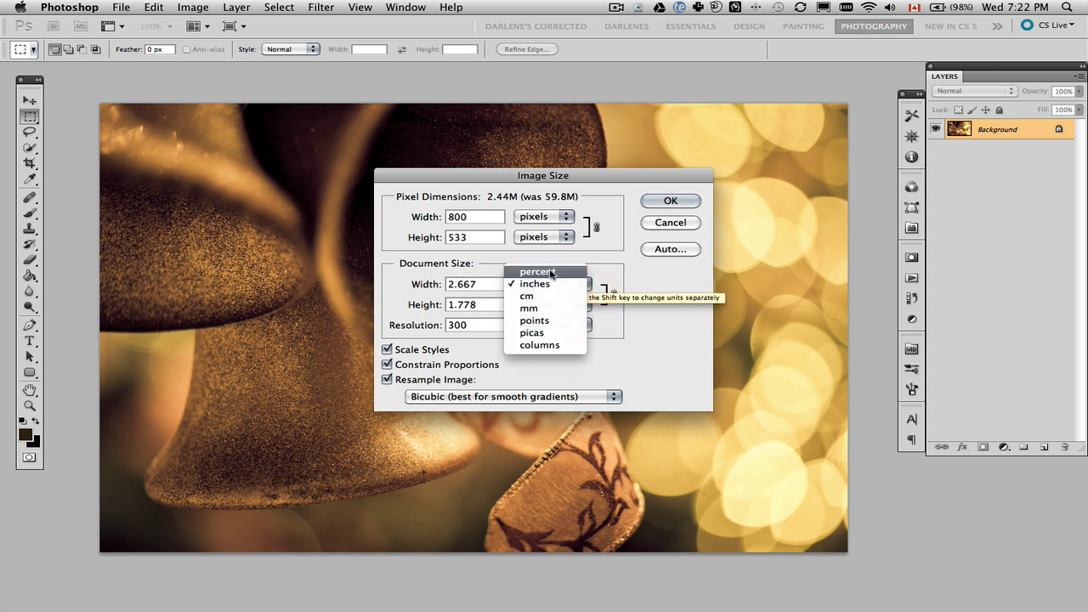
click(473, 252)
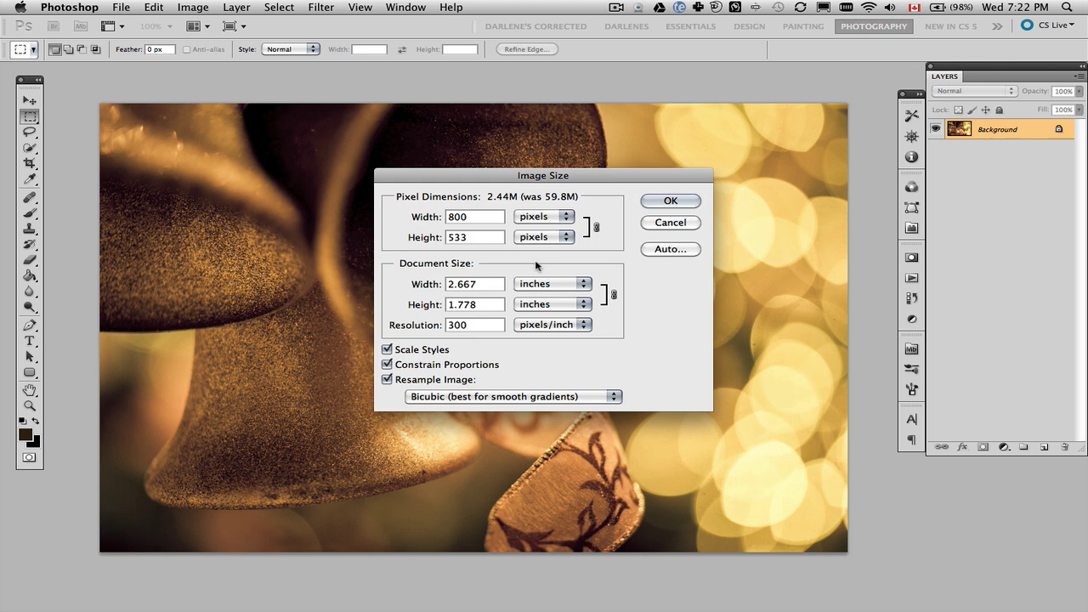
click(419, 325)
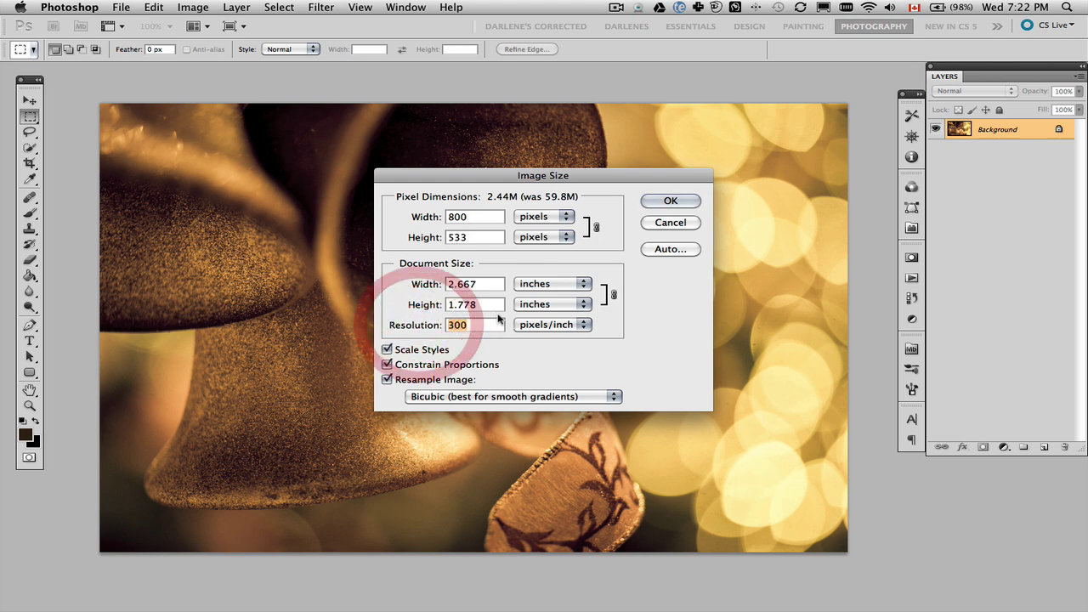
text(72)
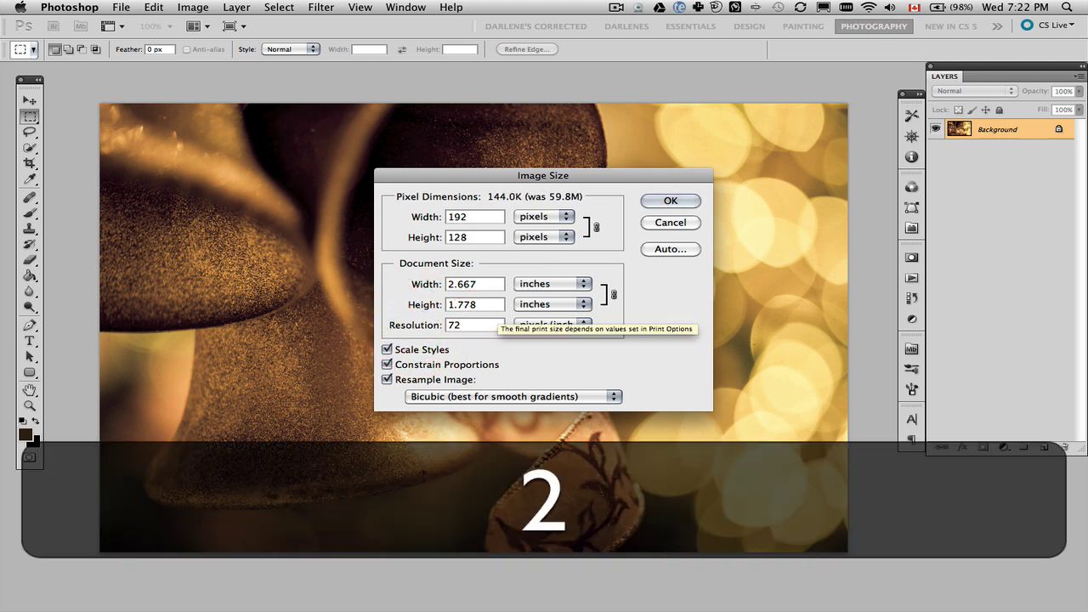
key(Tab)
text(800)
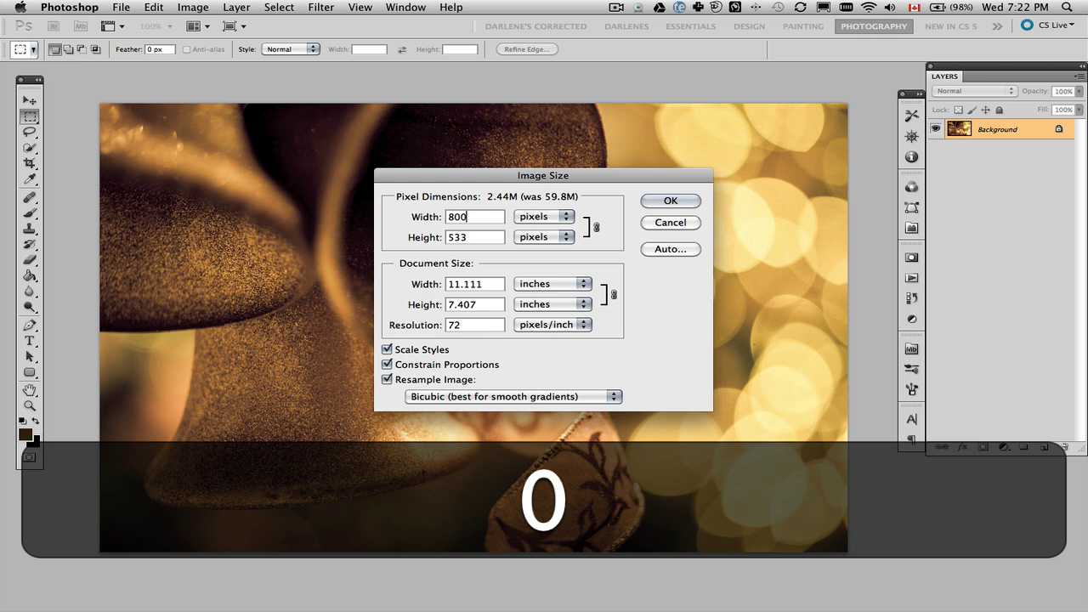
key(Tab)
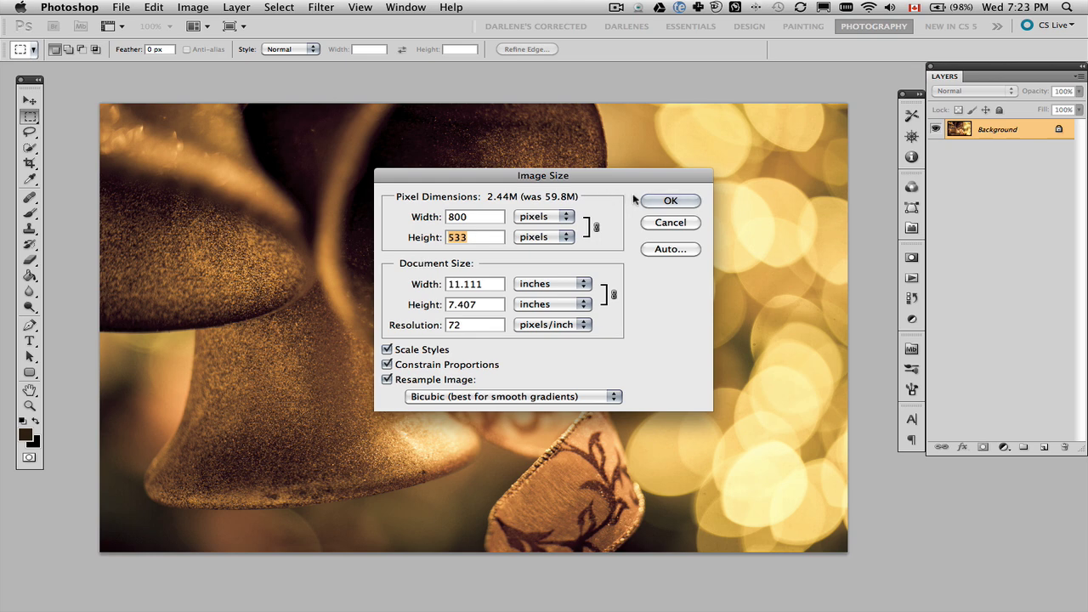
click(689, 204)
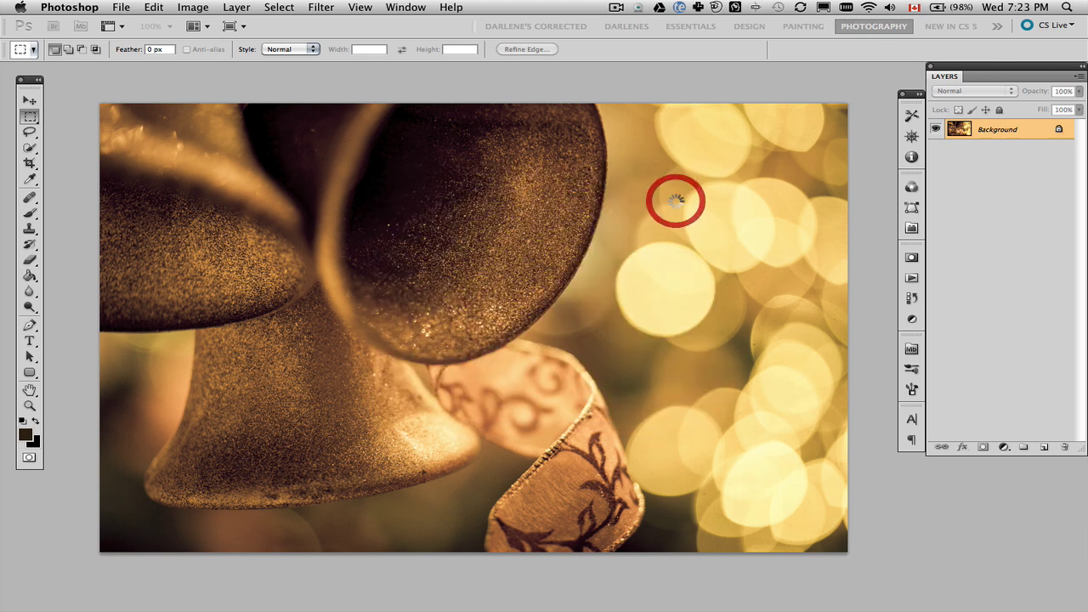
Show the resized photo at 100% and open it in Save for Web & Devices to inspect the four previews.
key(alt+super)
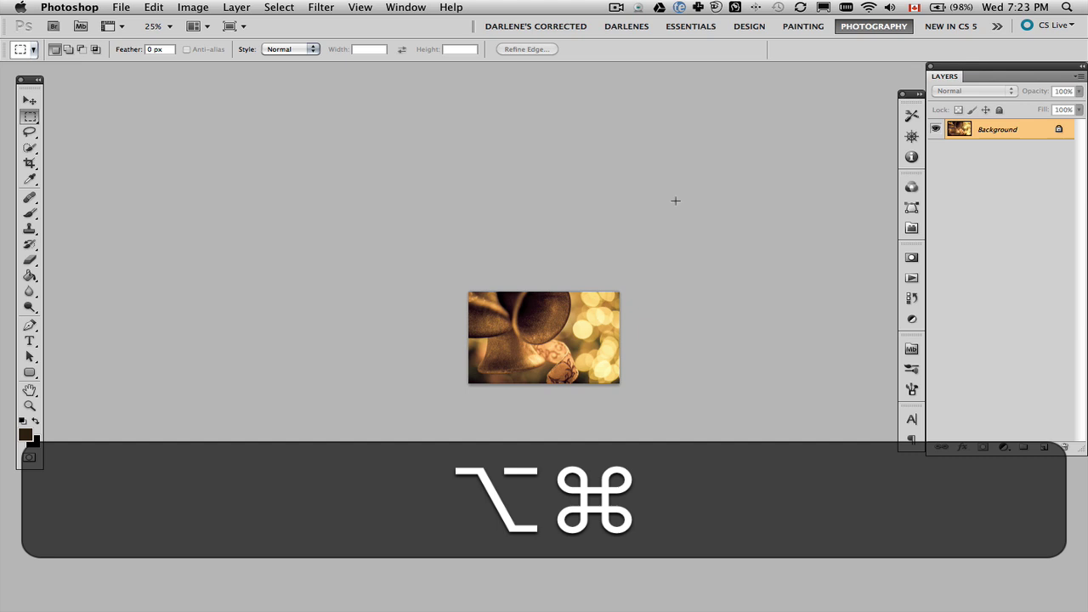
key(alt+super+0)
drag(583, 305, 516, 287)
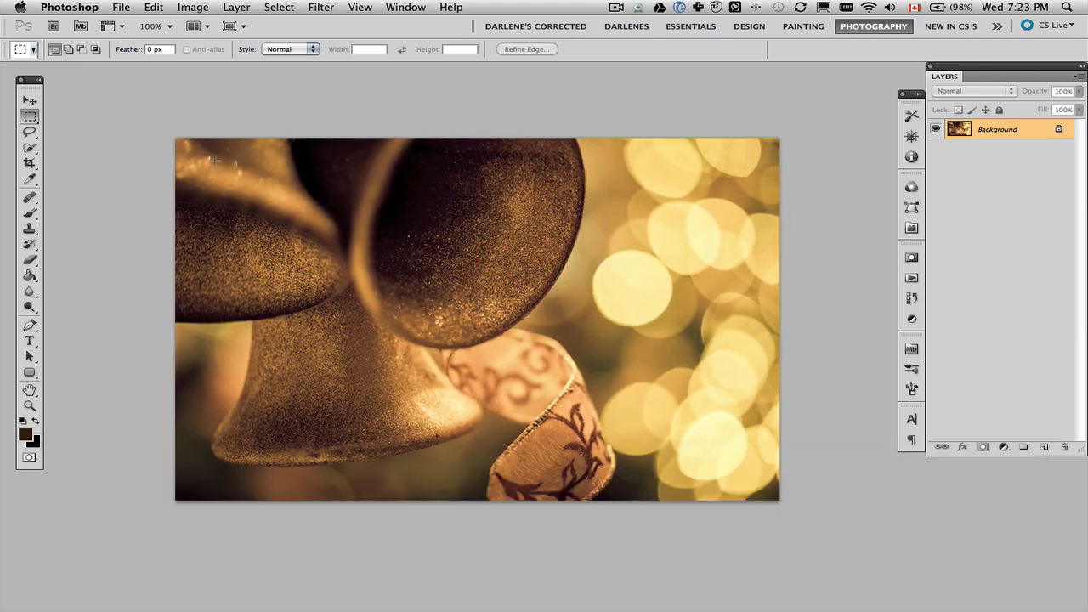
click(122, 8)
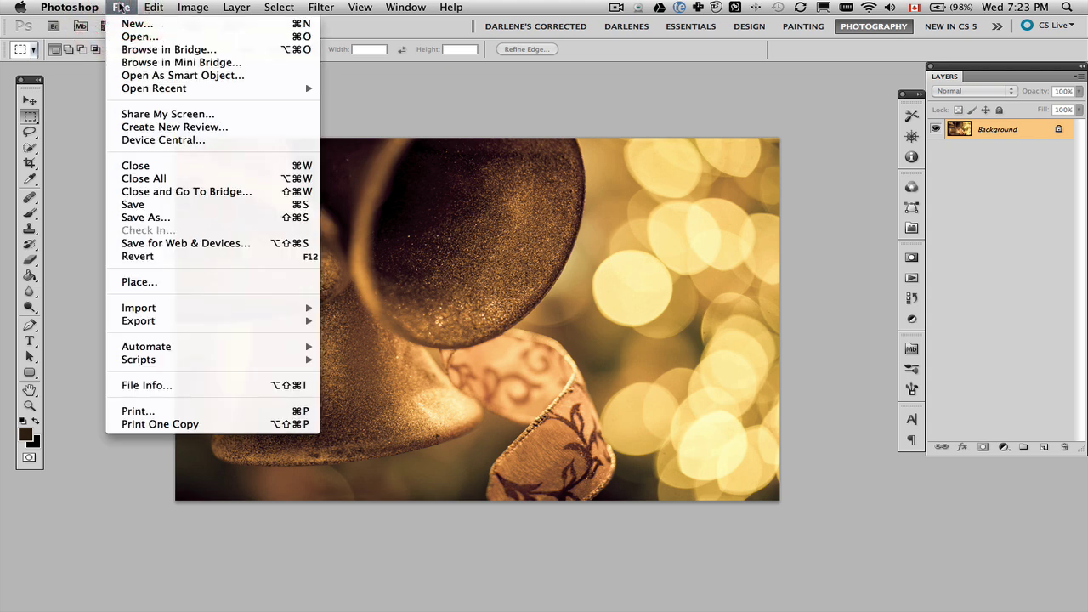
click(247, 244)
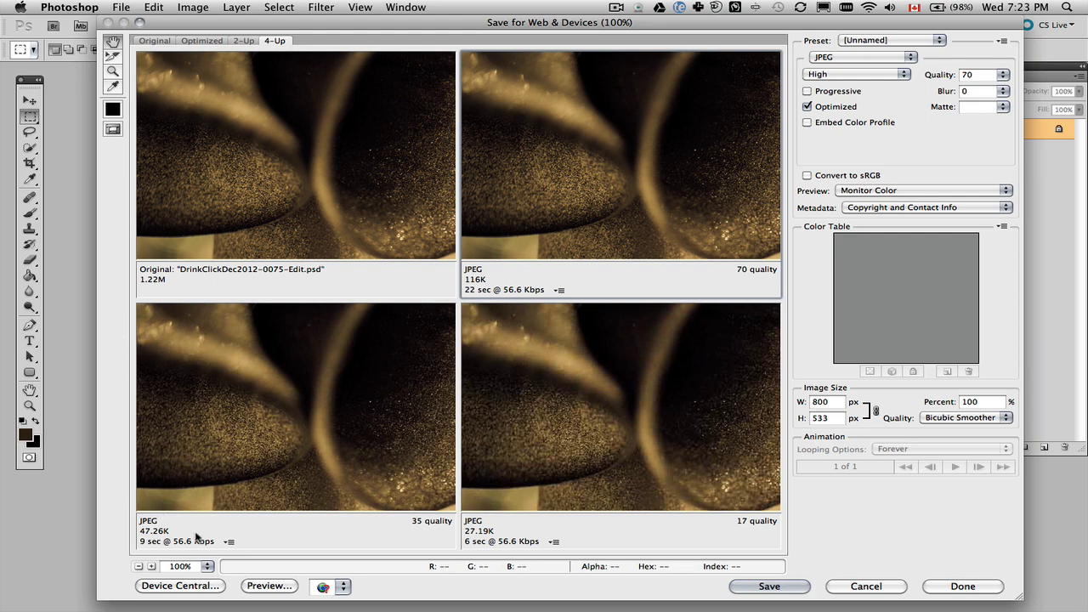
key(super)
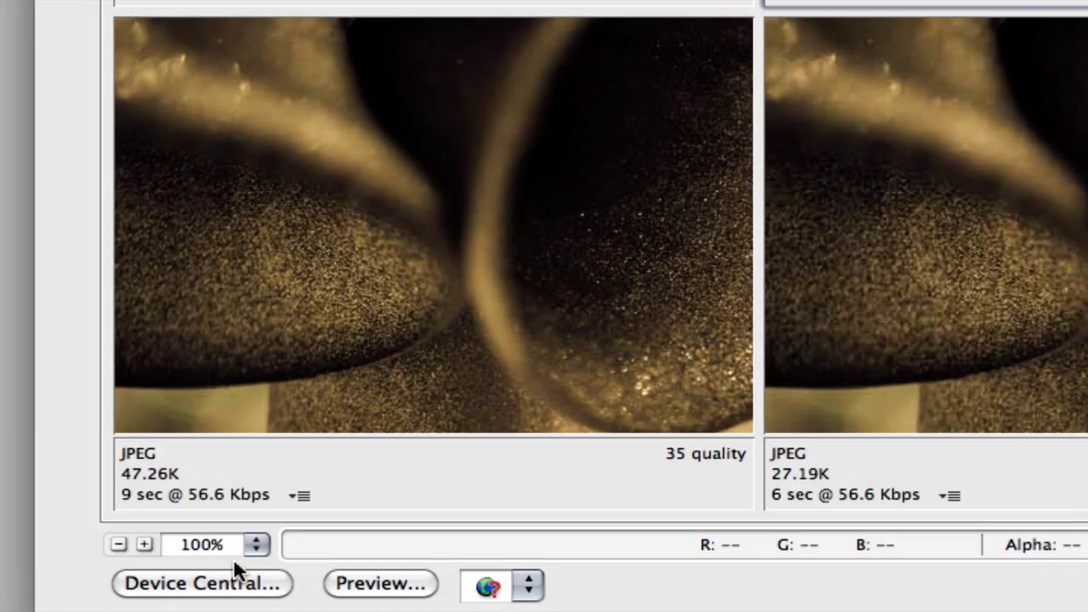
key(super)
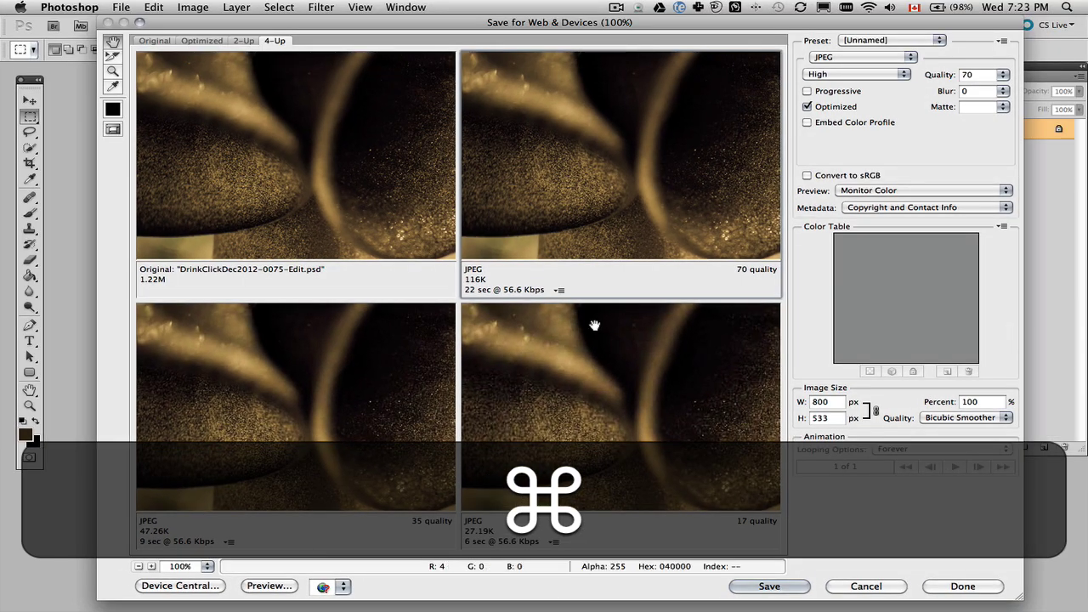
mouse_move(615, 187)
mouse_down()
mouse_move(646, 151)
mouse_move(612, 173)
mouse_up()
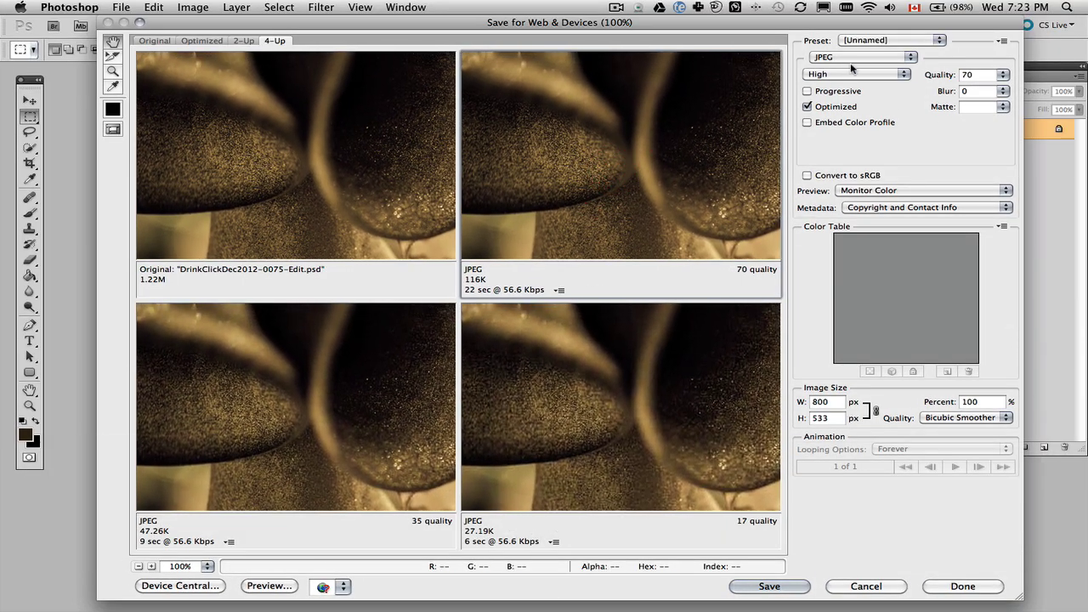
Try the Low and Medium JPEG quality levels on the 70 quality preview and inspect the bell detail.
click(656, 122)
click(841, 75)
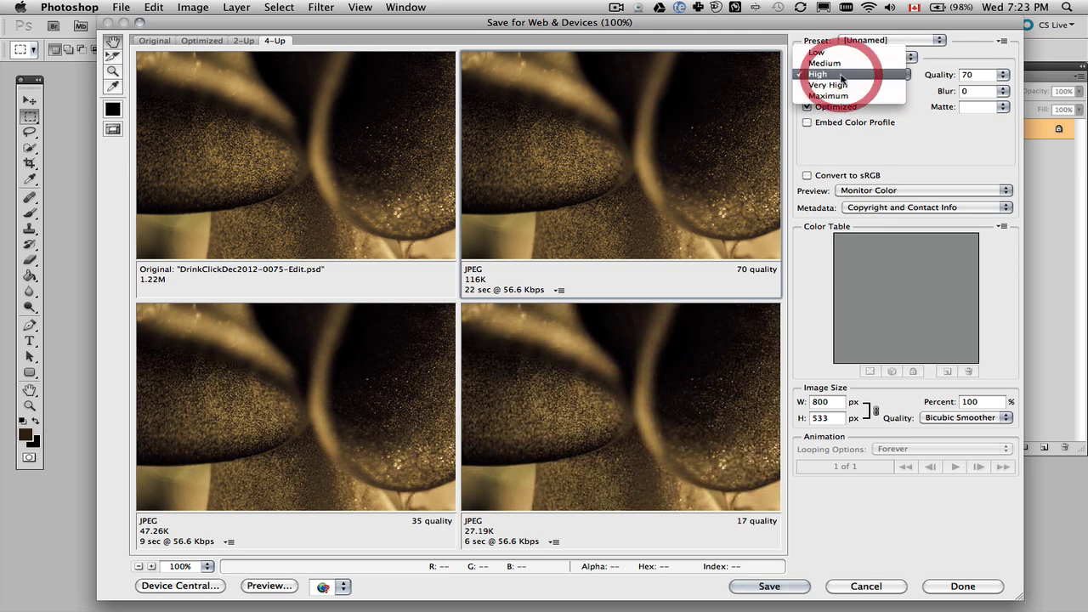
click(818, 51)
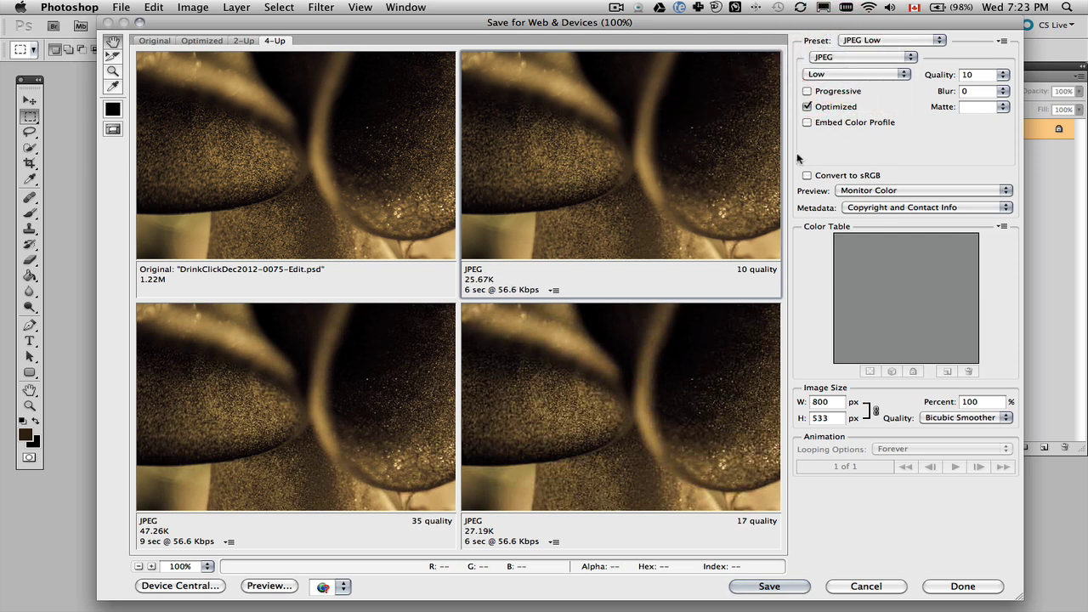
drag(661, 166, 658, 109)
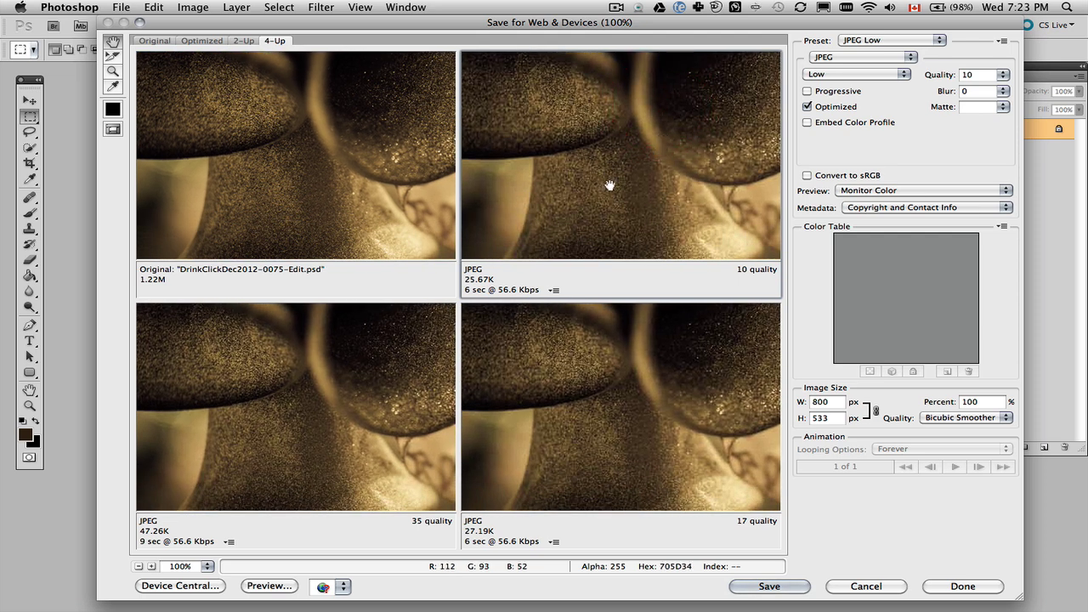
click(831, 75)
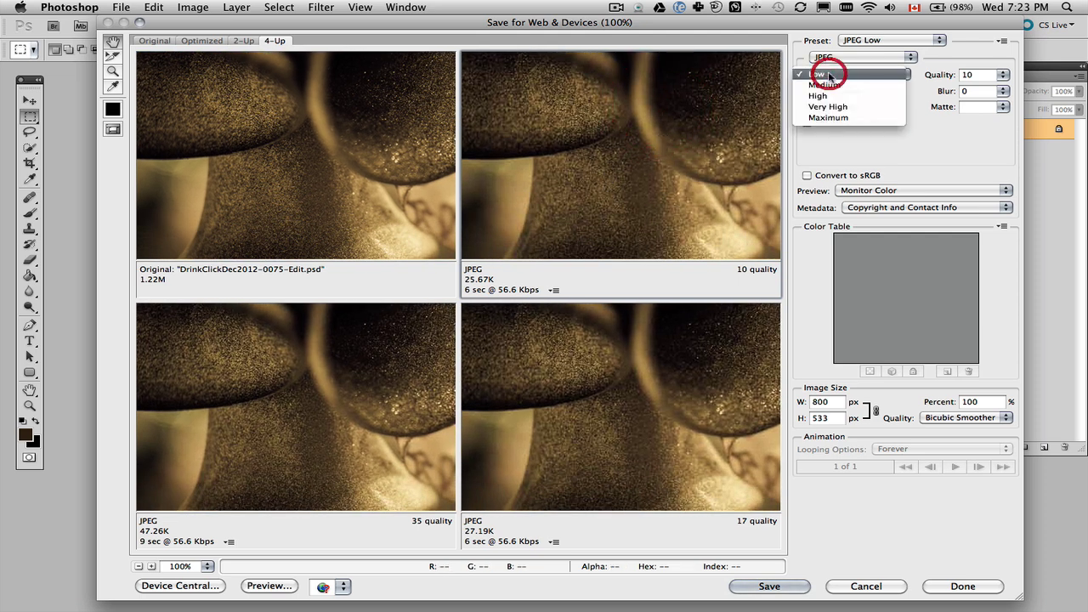
click(828, 85)
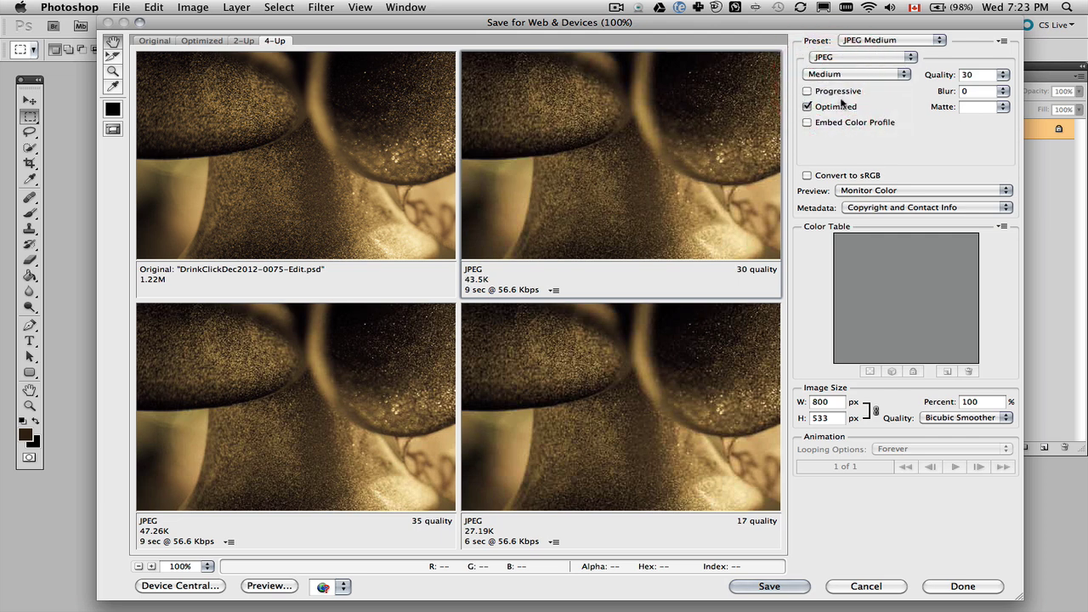
Set the selected JPEG preview to High quality at 60.
click(840, 74)
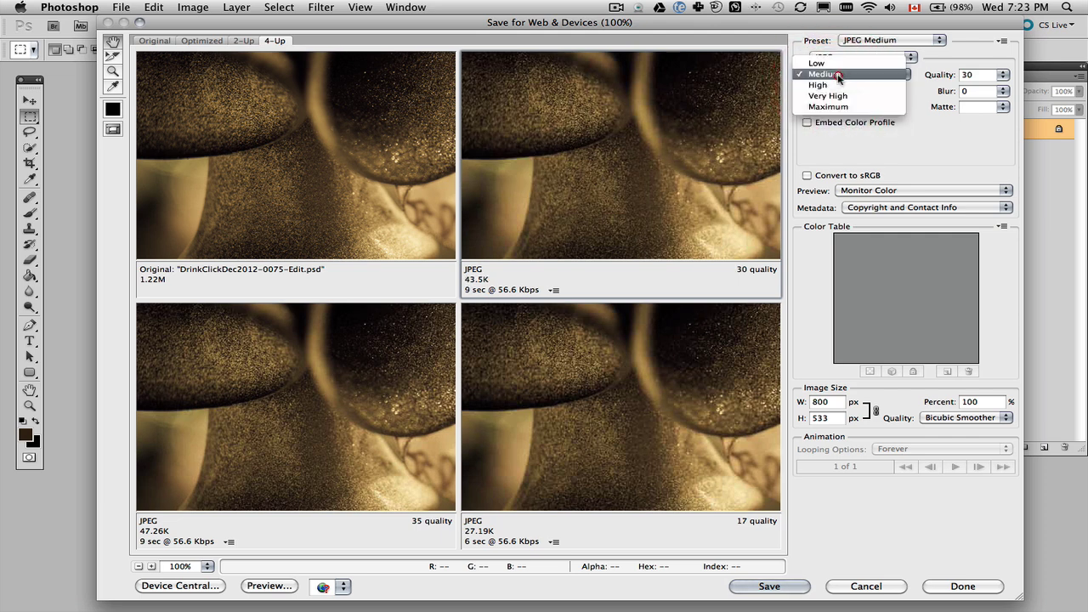
click(838, 86)
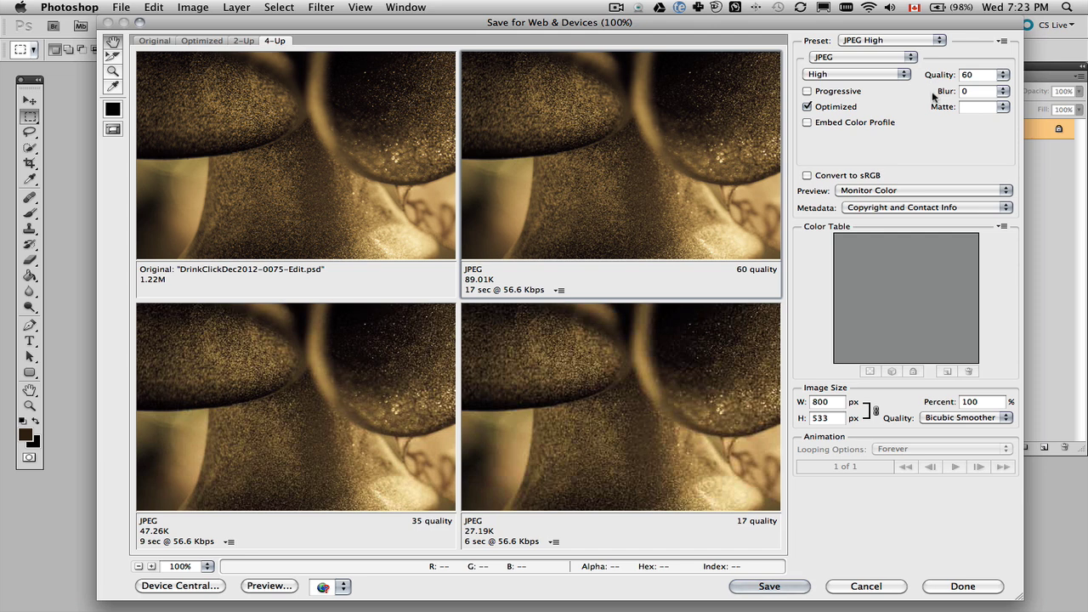
click(850, 81)
click(845, 74)
Examine the download-speed options of the 60 quality preview, then the quality and format choices of the 35 and 17 quality previews.
click(463, 281)
key(super)
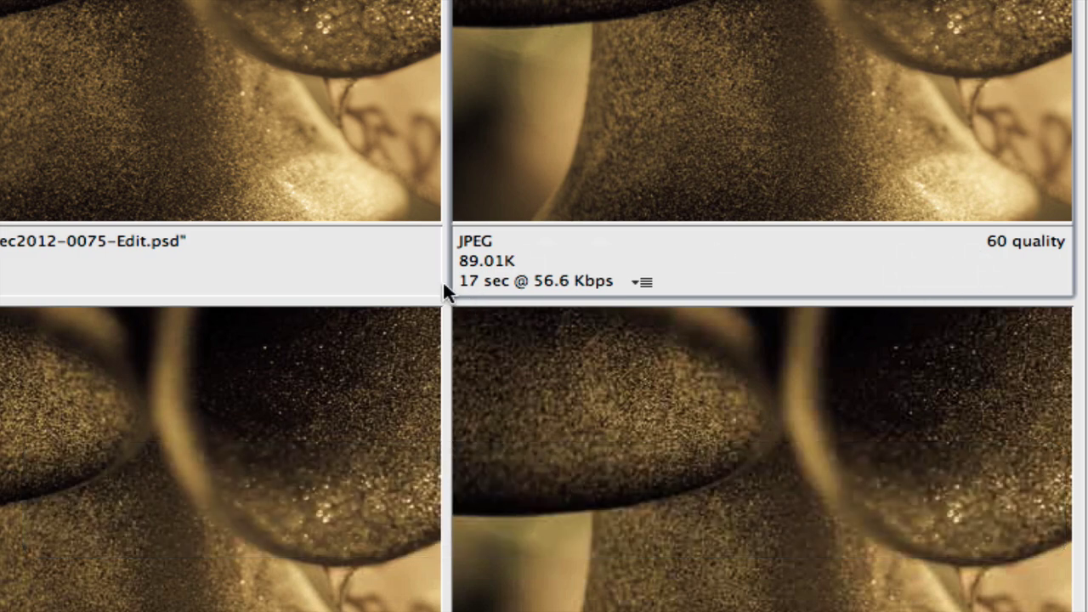
click(641, 282)
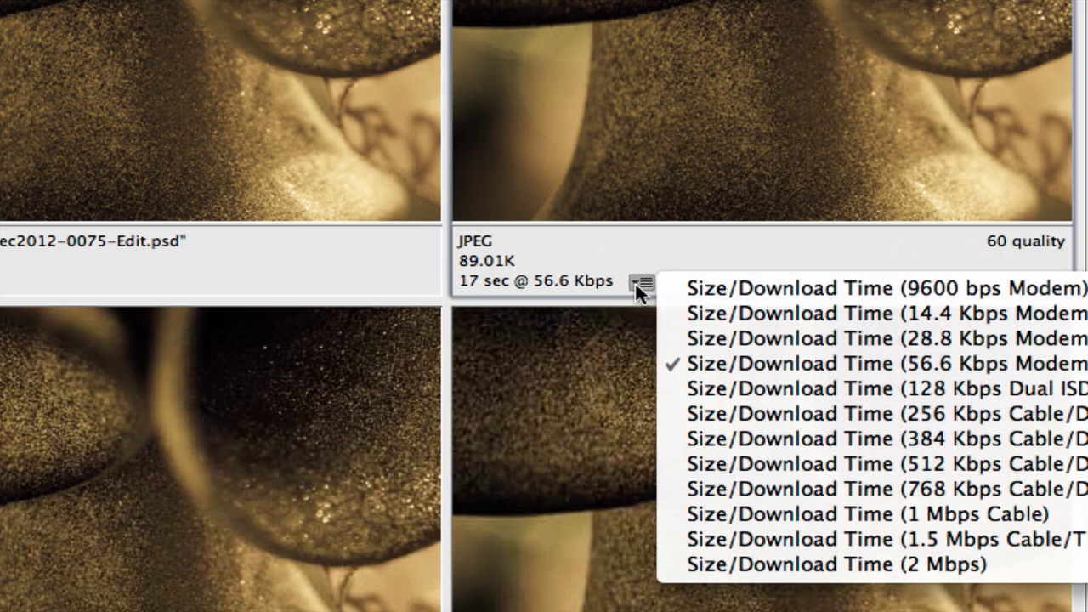
click(641, 285)
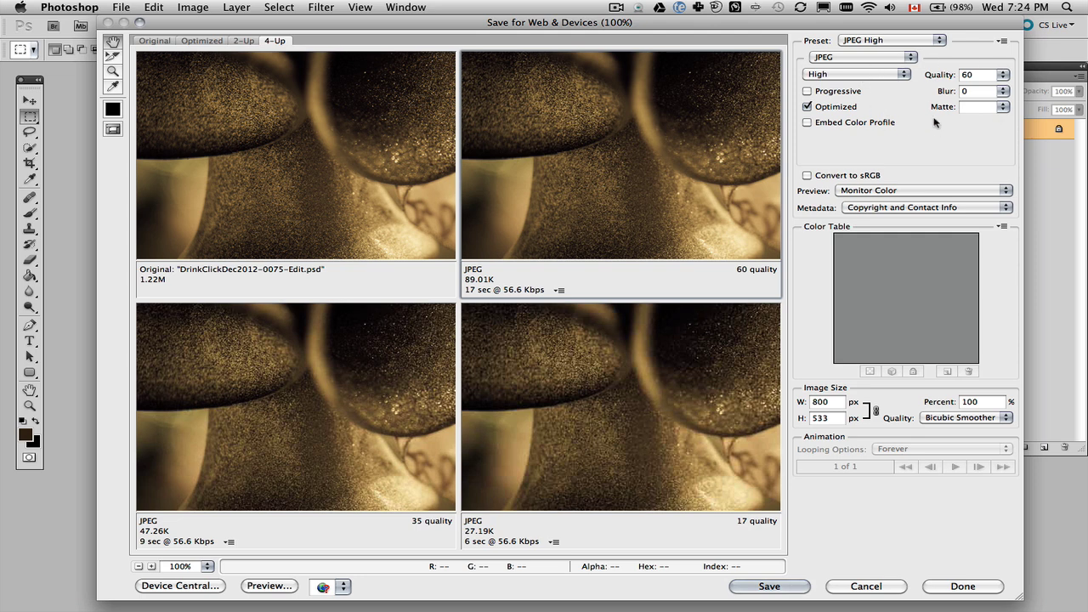
click(257, 463)
click(854, 75)
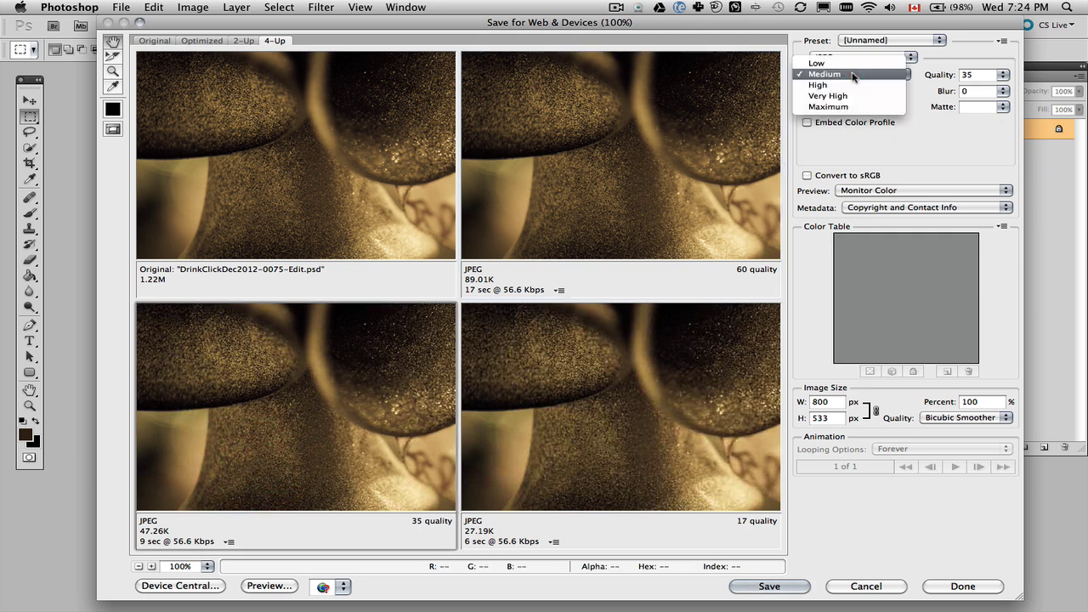
click(854, 75)
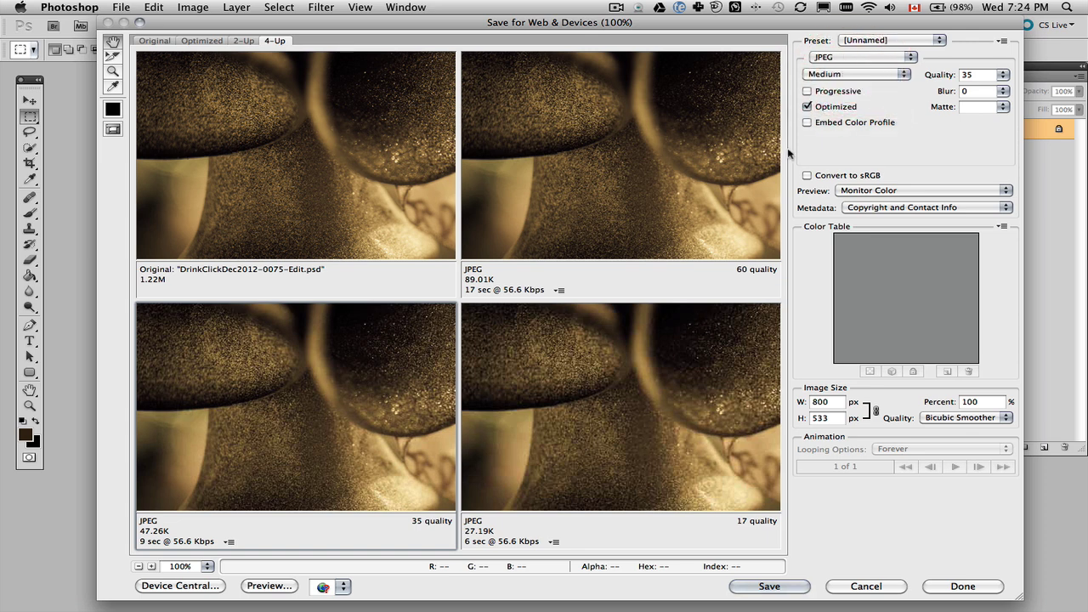
click(617, 393)
click(854, 57)
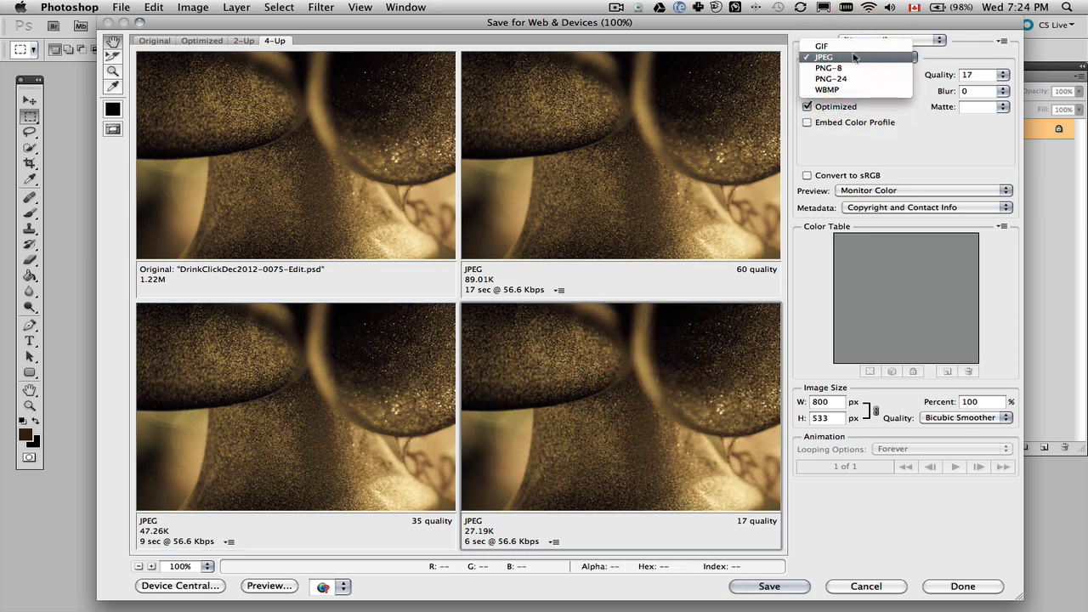
click(854, 57)
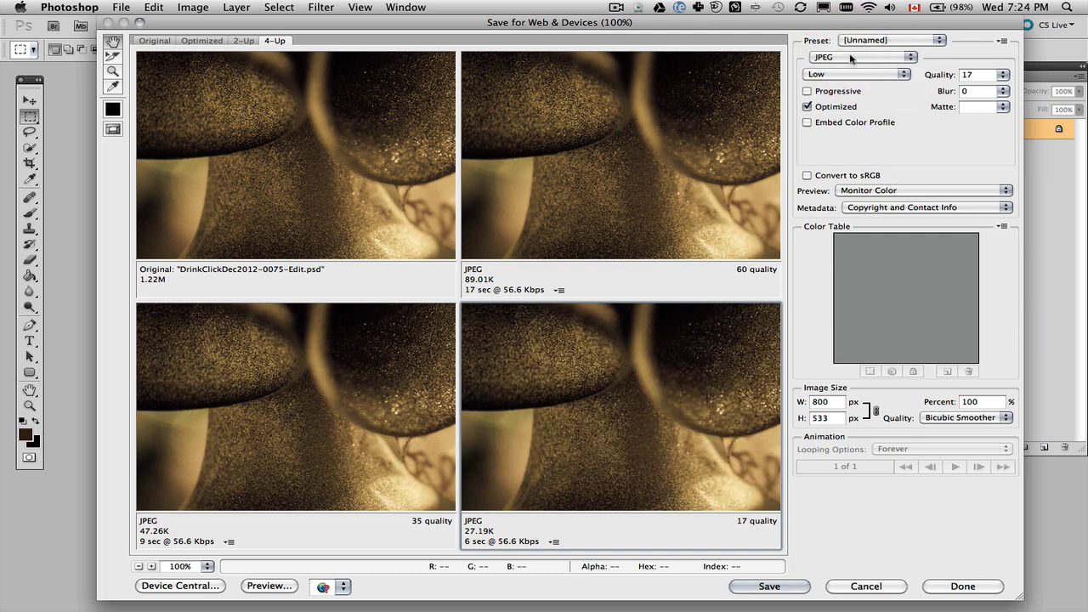
Save the 60 quality version as DrinkClickDec2012-0075-Edit.jpg in the save for web demo folder under Images on 2TB WD Main Drive.
click(589, 155)
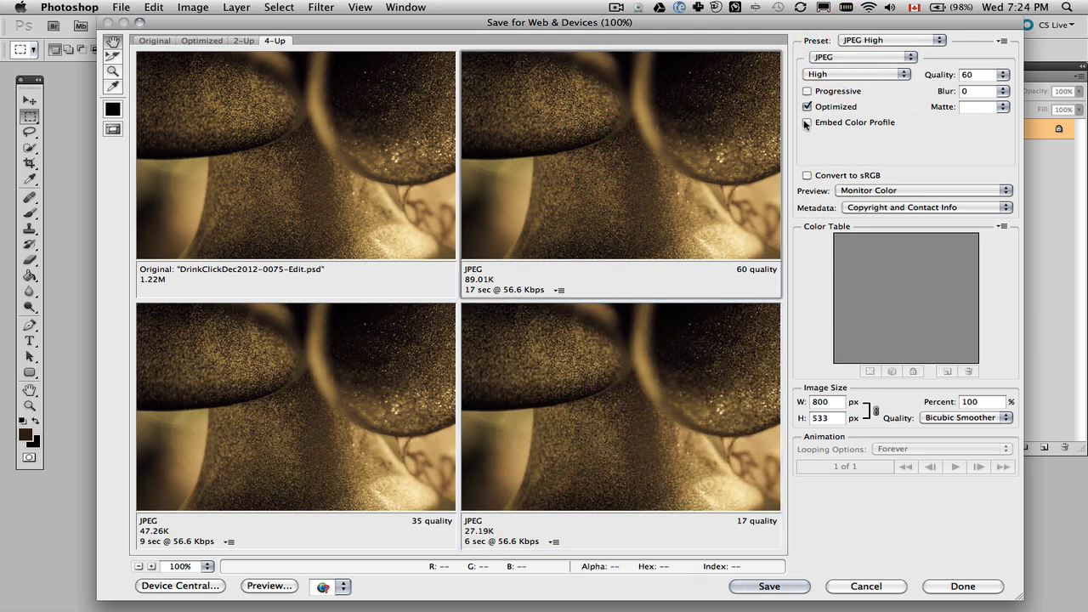
click(769, 587)
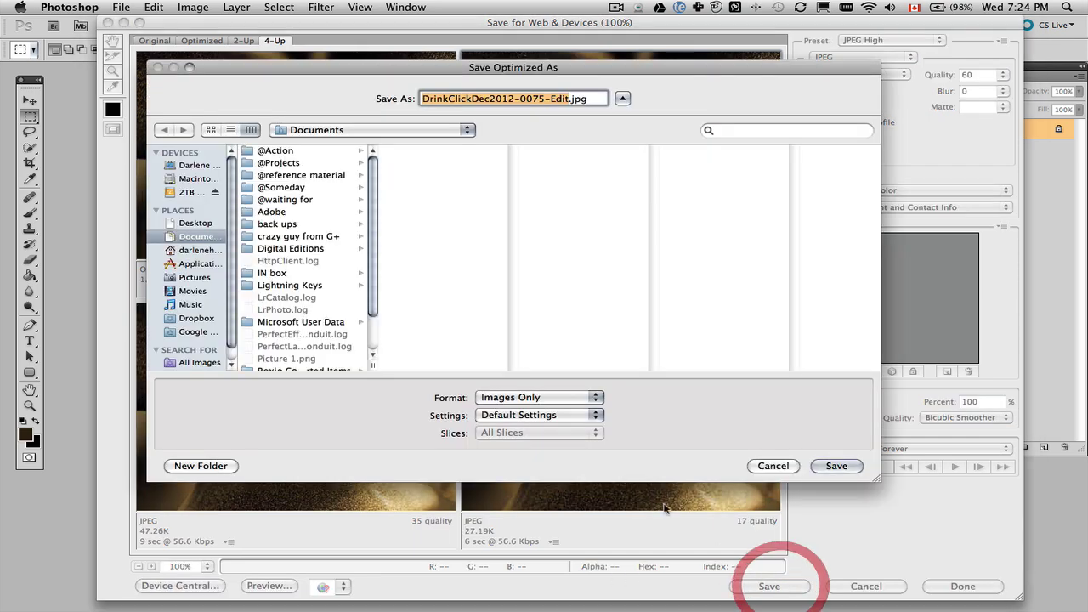
click(185, 193)
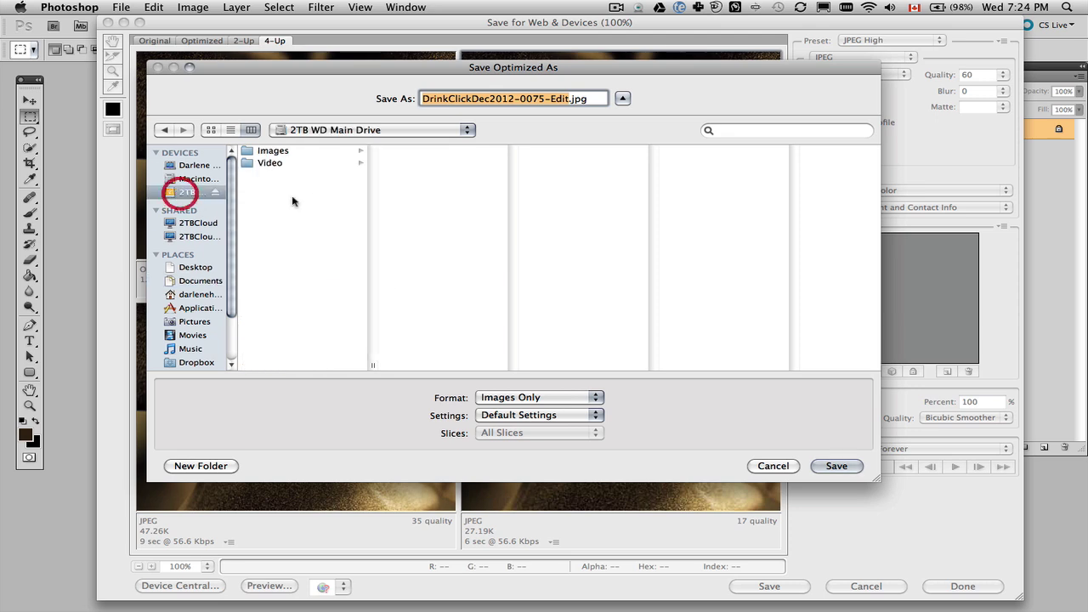
click(280, 151)
click(424, 237)
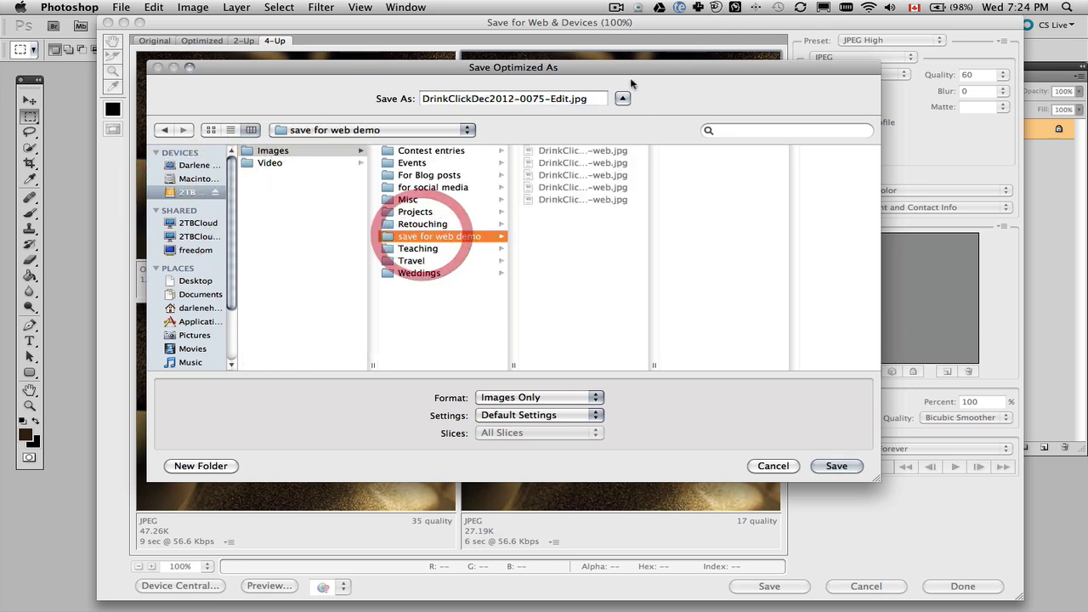
click(836, 465)
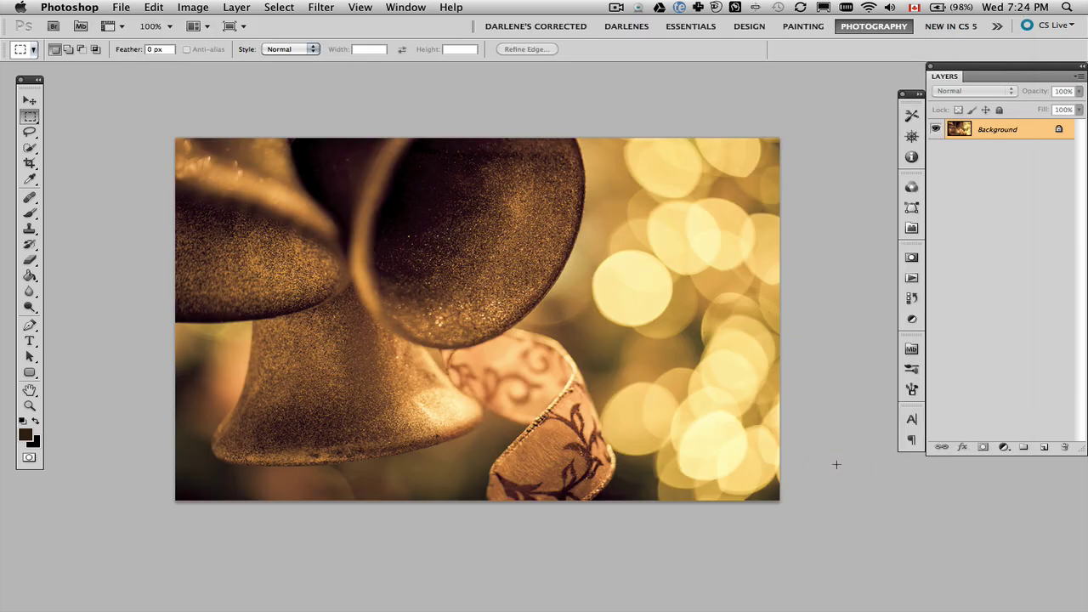
Switch to Finder and compare the file size and dimensions of DrinkClickDec2012-0075-Edit.jpg with those of DrinkClickDec2012-0075-web.jpg.
key(super+Tab)
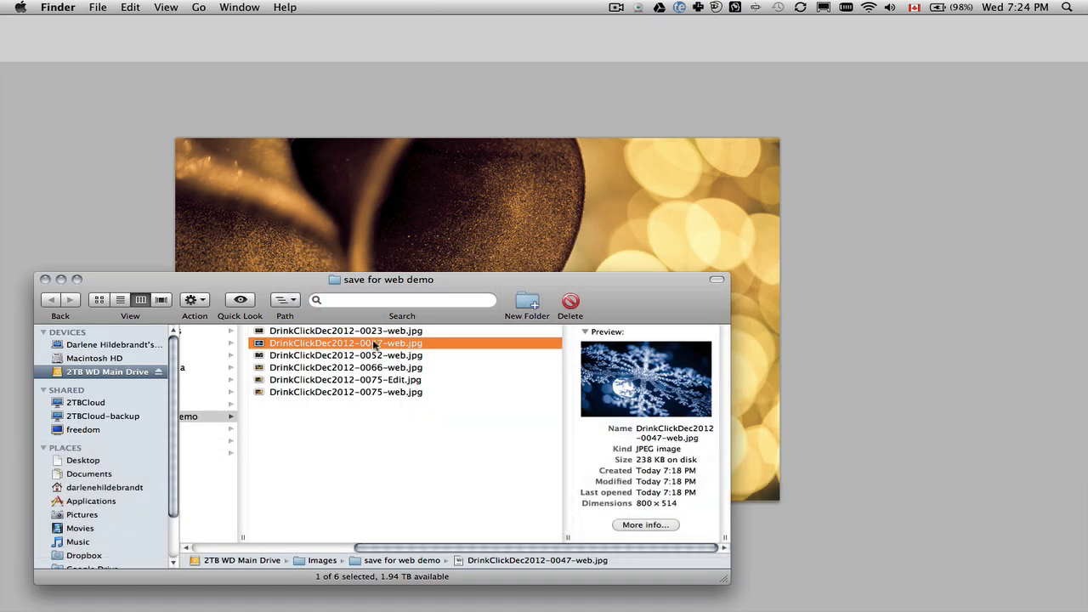
click(333, 380)
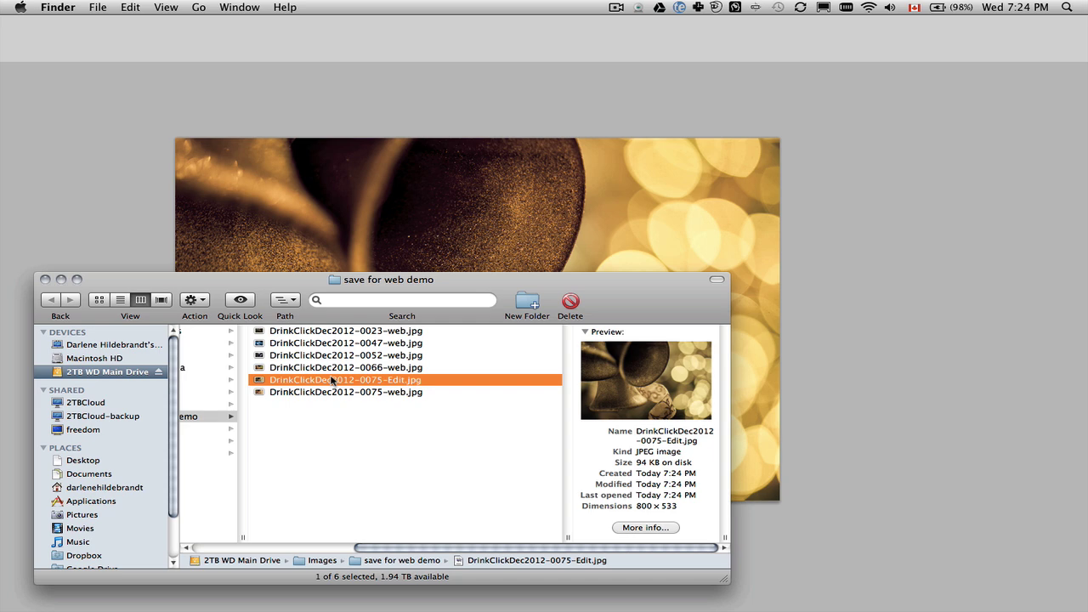
key(super)
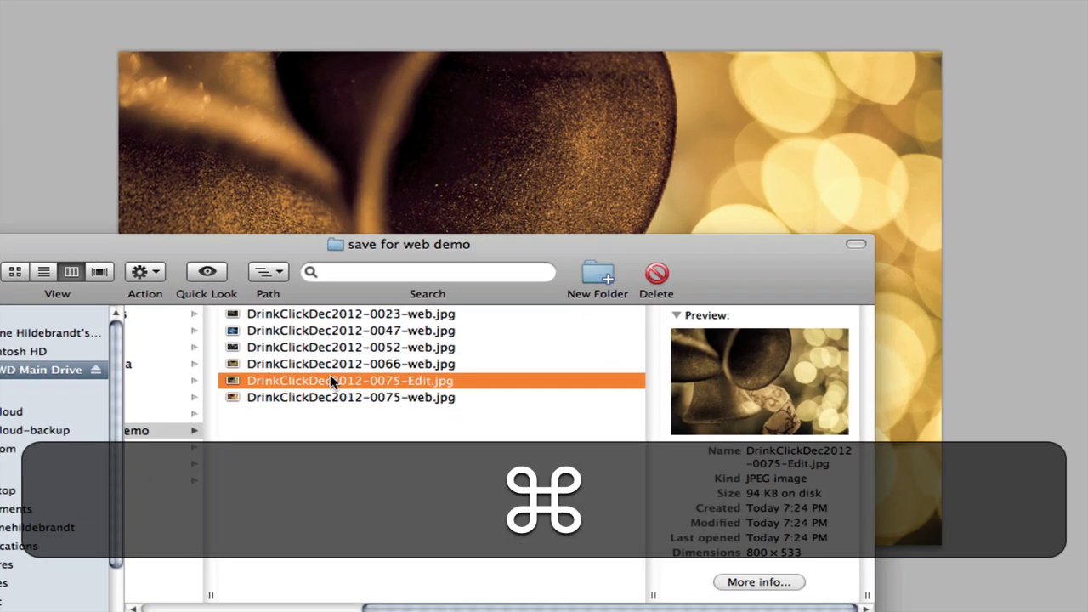
key(super+Down)
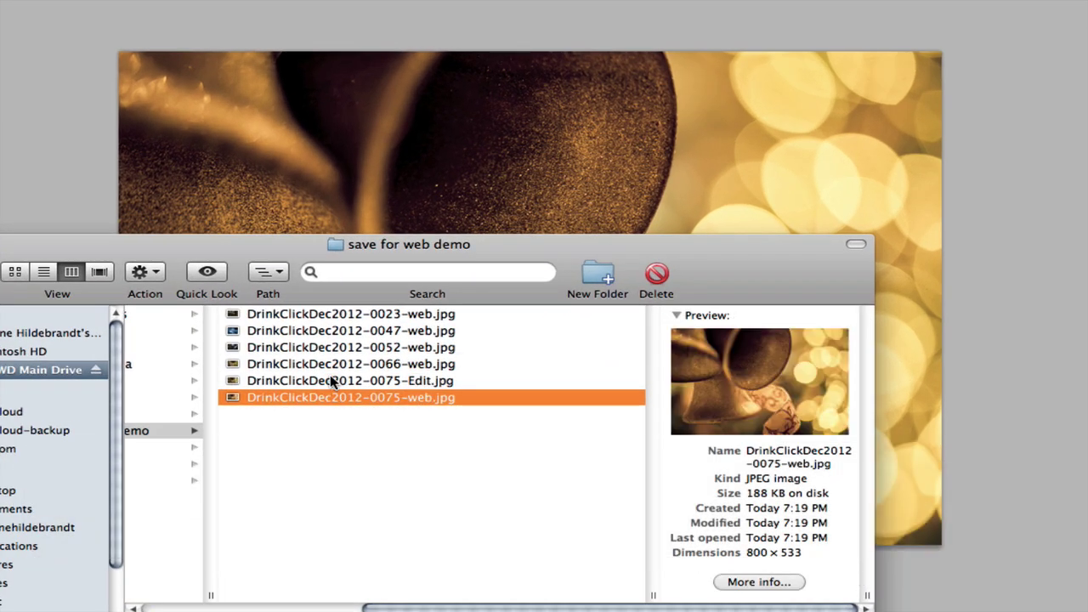
key(Up)
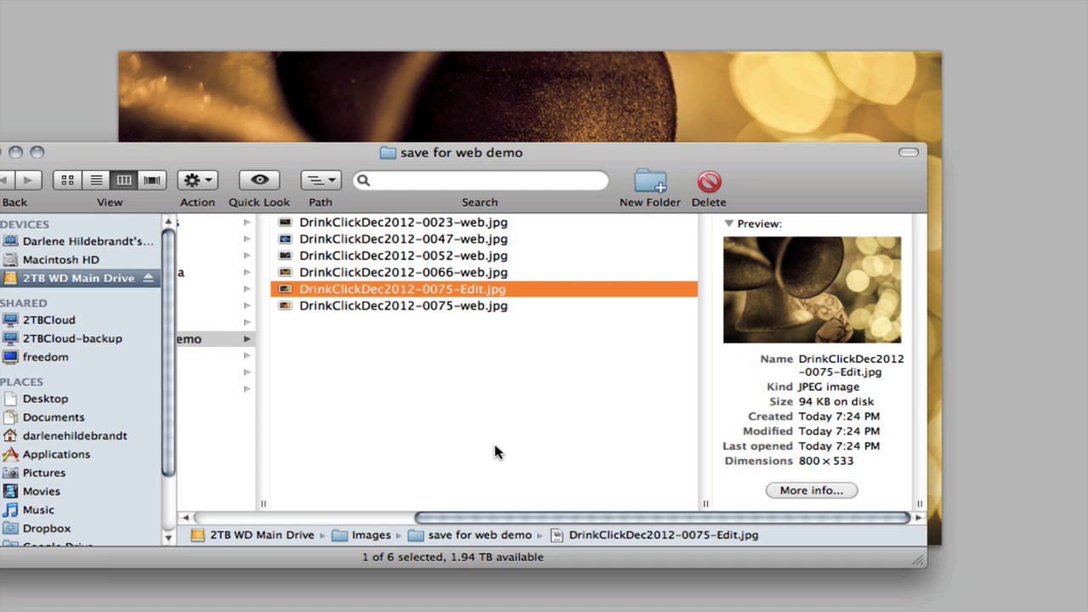
drag(228, 161, 278, 163)
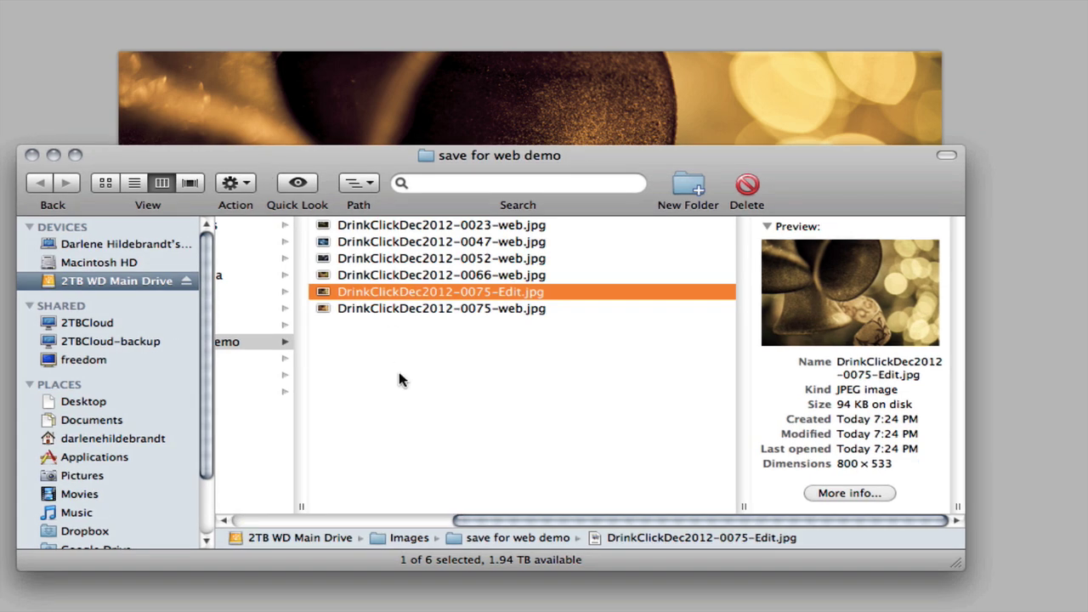